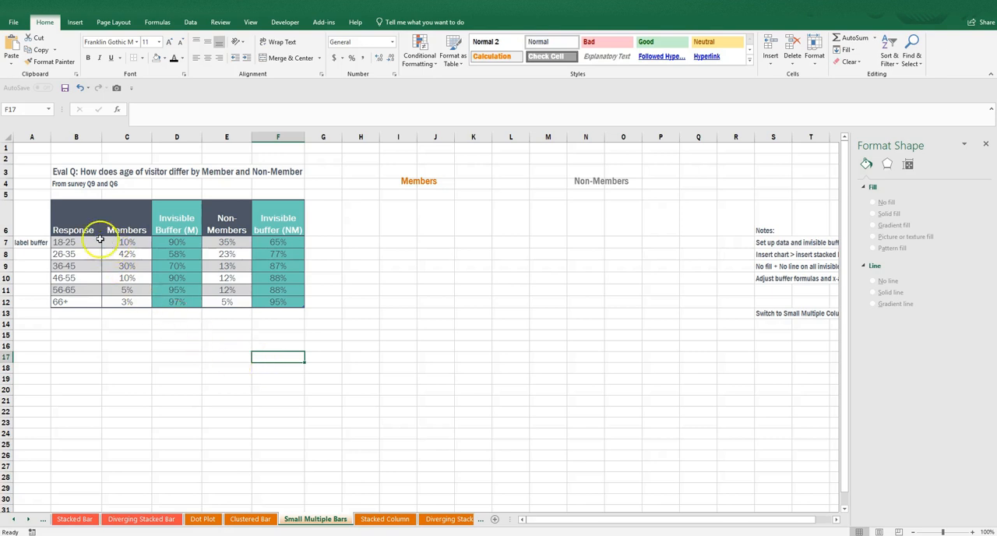
# Delete the "label buffer" text from cell A7 beside the table.
pyautogui.click(37, 242)
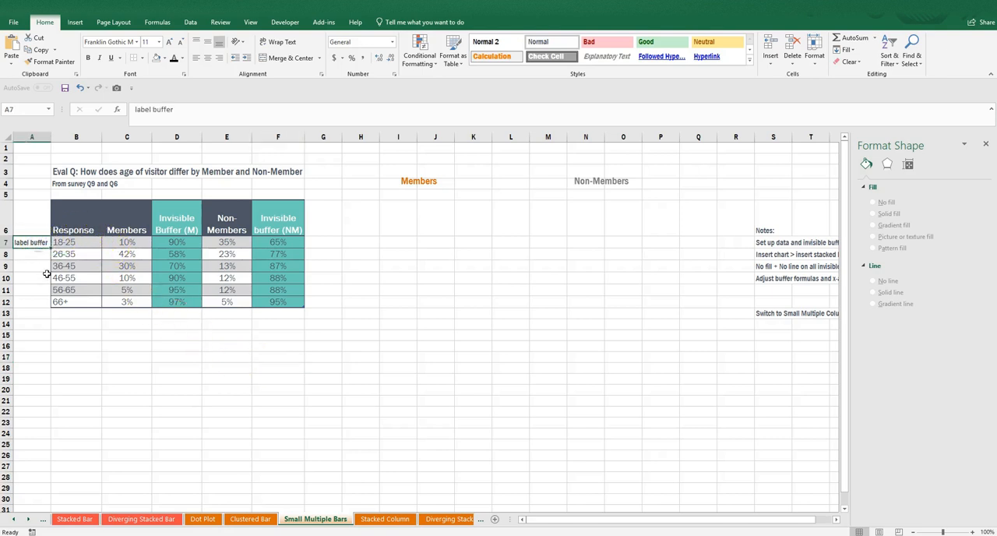
pyautogui.press('Delete')
pyautogui.press('Return')
# Insert a stacked bar chart from the table range B6:F12 and position it beside the table, beneath the Members and Non-Members headings.
pyautogui.moveTo(93, 229); pyautogui.dragTo(260, 304)
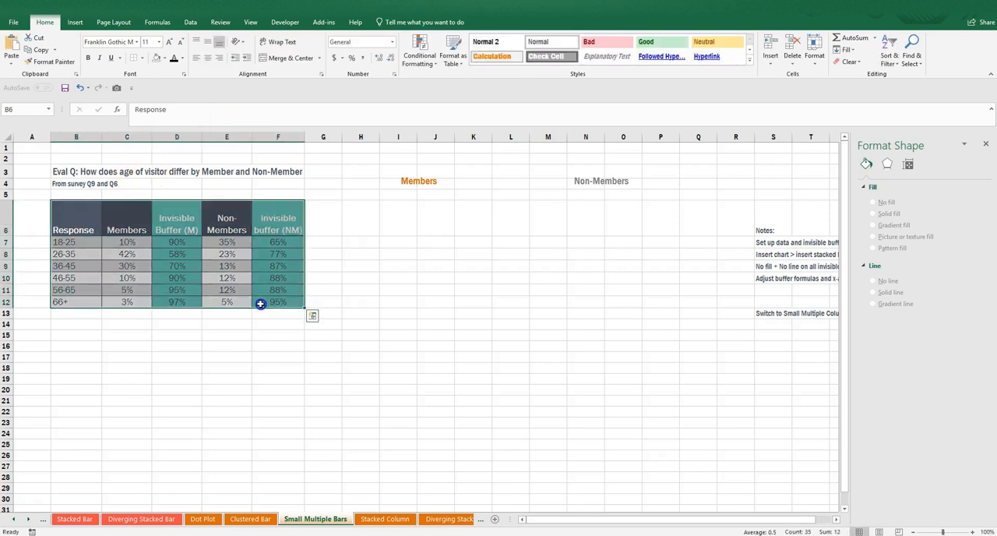
pyautogui.click(76, 22)
pyautogui.click(390, 23)
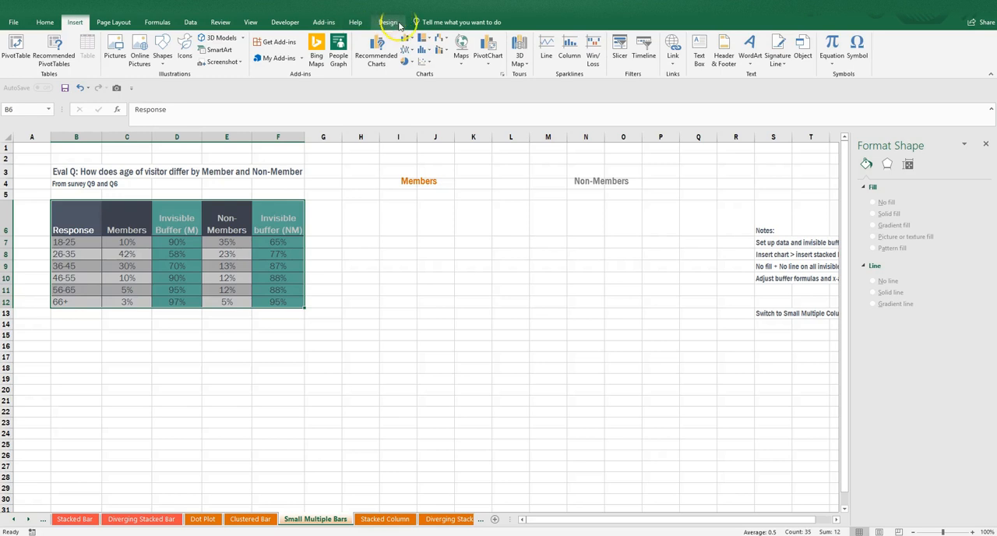
pyautogui.click(405, 38)
pyautogui.click(449, 156)
pyautogui.moveTo(426, 403); pyautogui.dragTo(426, 453)
pyautogui.moveTo(426, 253); pyautogui.dragTo(446, 209)
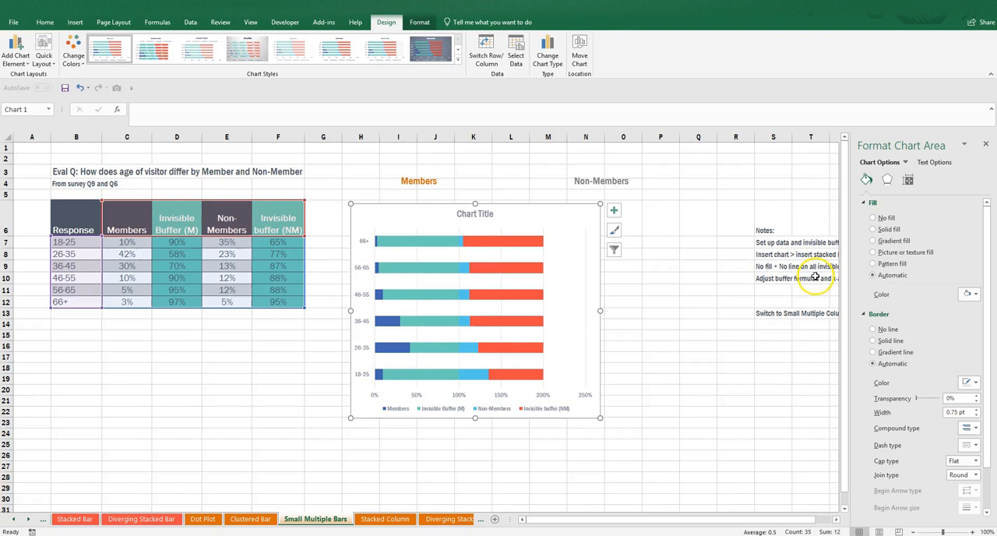
# Strip the chart of its border line, title and vertical gridlines.
pyautogui.click(884, 330)
pyautogui.click(482, 214)
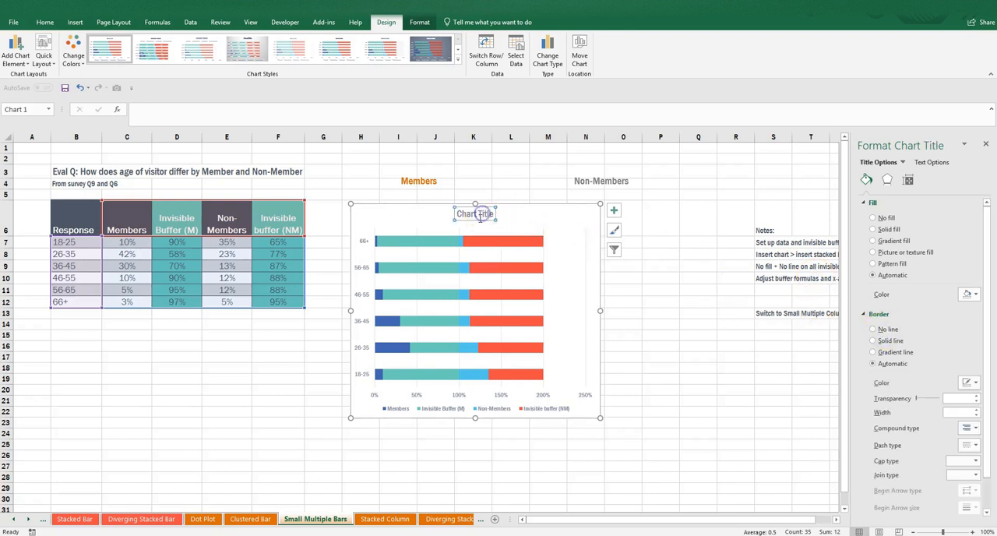
pyautogui.press('Delete')
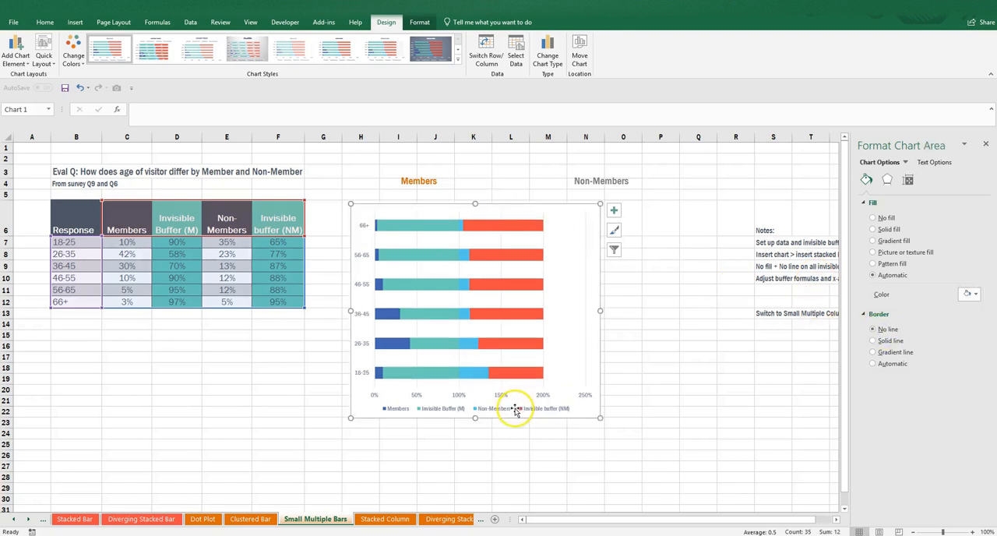
pyautogui.click(503, 396)
pyautogui.click(500, 362)
pyautogui.press('Delete')
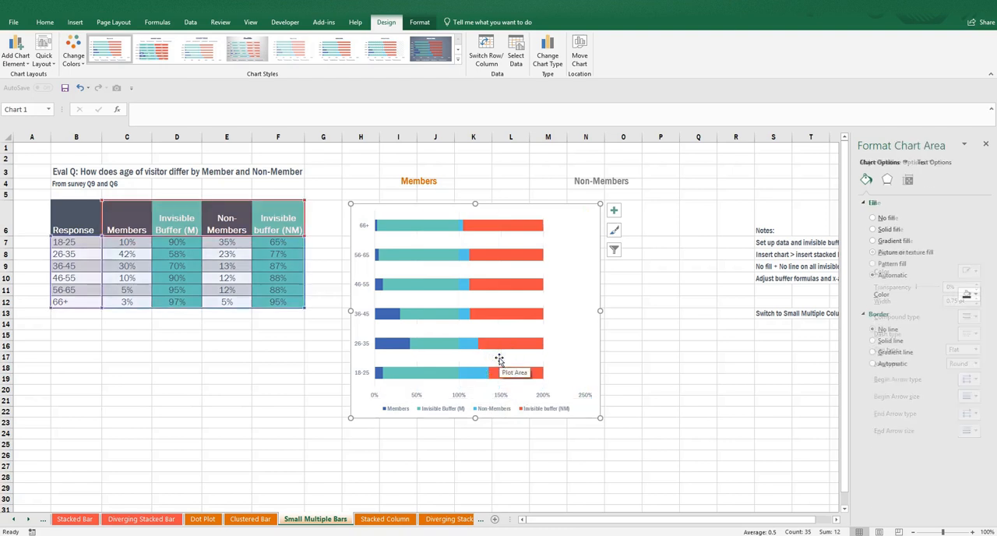
# Reduce the gap width of the chart's bars to 20%.
pyautogui.click(512, 225)
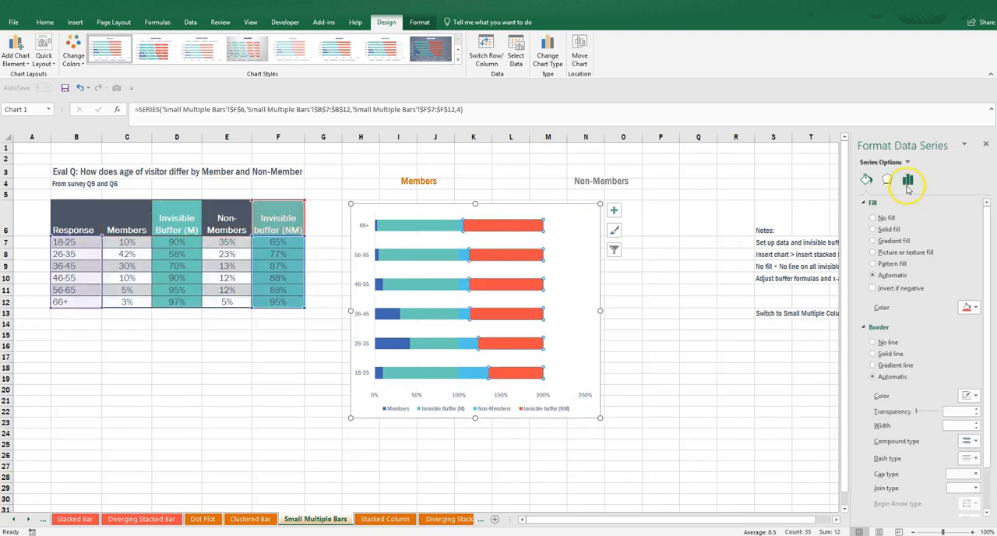
pyautogui.click(907, 182)
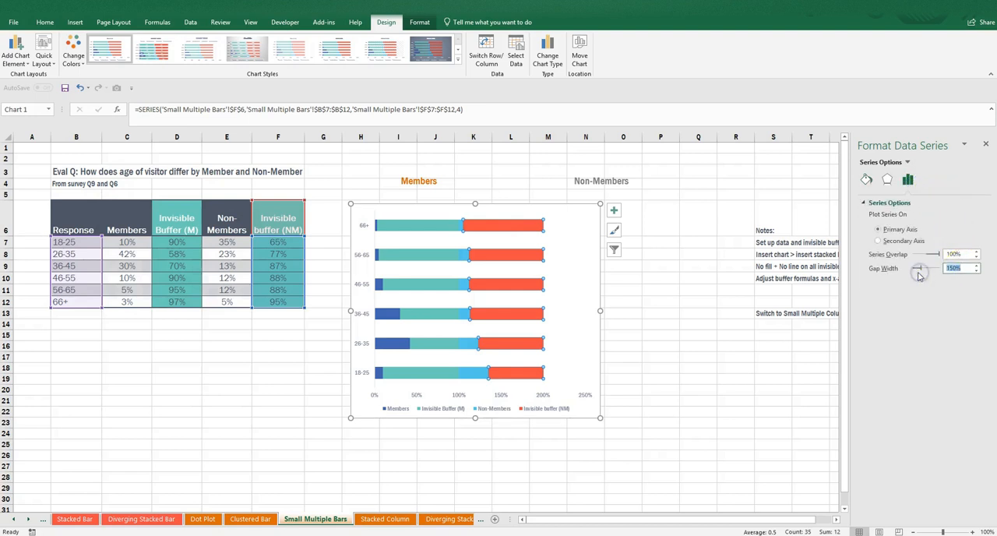
pyautogui.moveTo(920, 272); pyautogui.dragTo(915, 269)
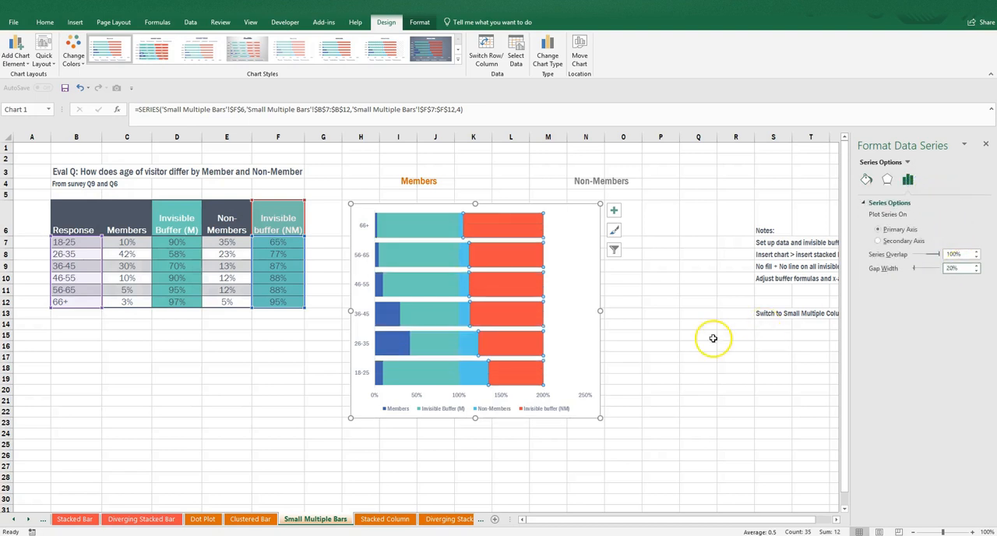
# Make both invisible buffer series (M and NM) transparent by giving them no fill and no border line.
pyautogui.click(417, 222)
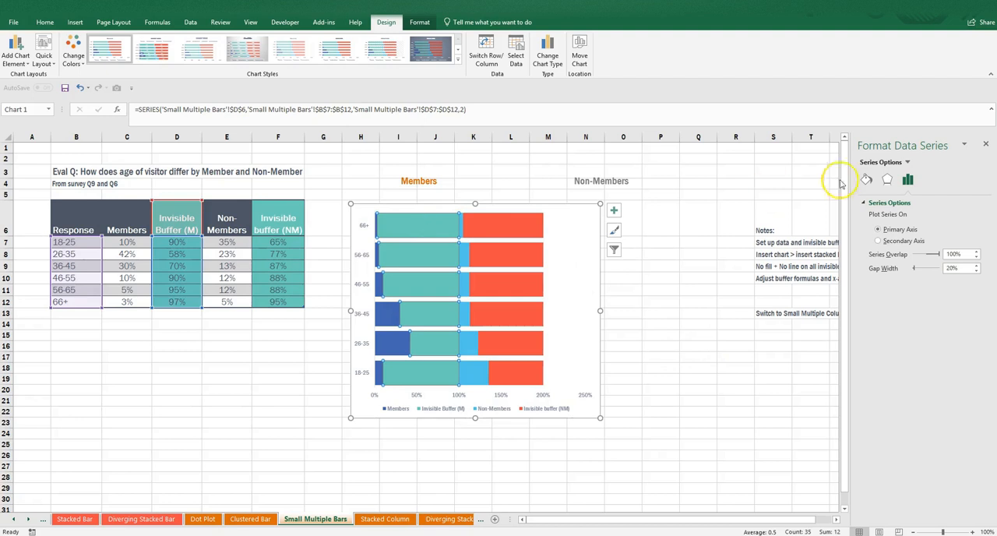
pyautogui.click(866, 180)
pyautogui.click(872, 218)
pyautogui.click(873, 320)
pyautogui.click(530, 227)
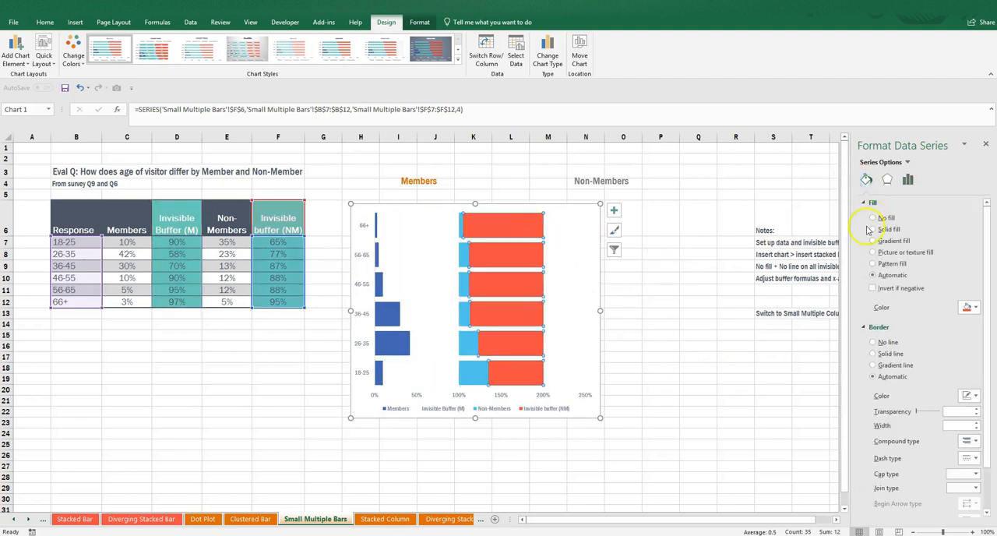
pyautogui.click(880, 342)
pyautogui.click(882, 219)
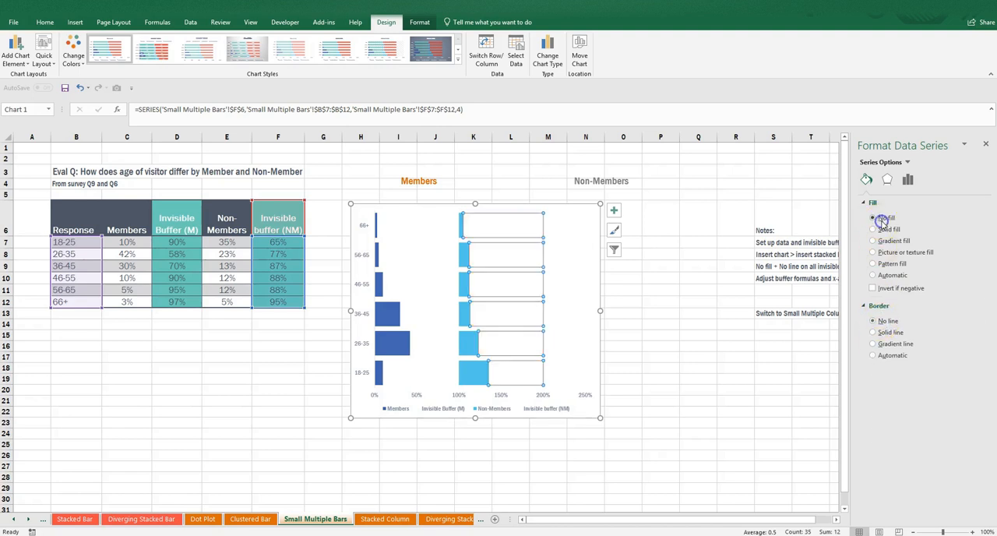
# Delete the legend from the chart.
pyautogui.click(701, 441)
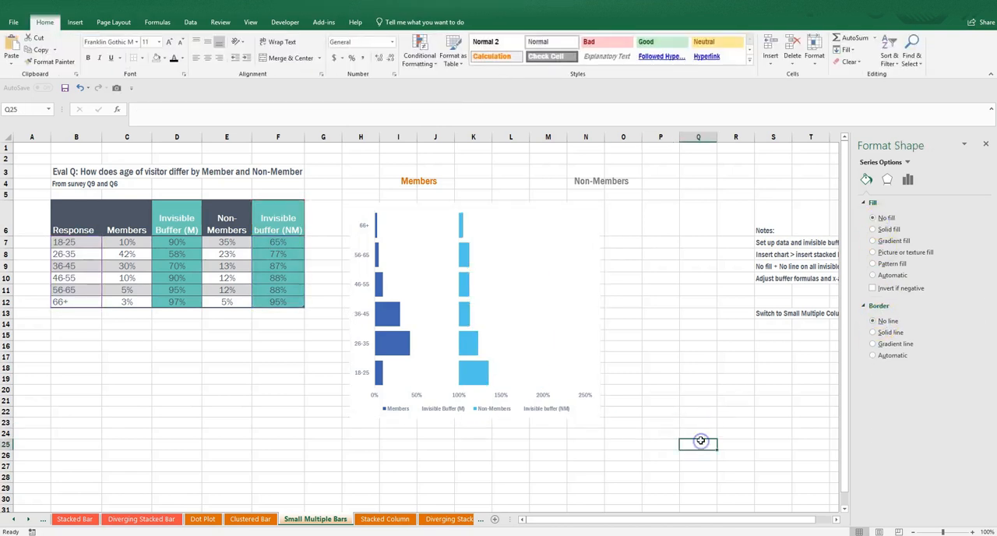
pyautogui.click(489, 409)
pyautogui.press('Delete')
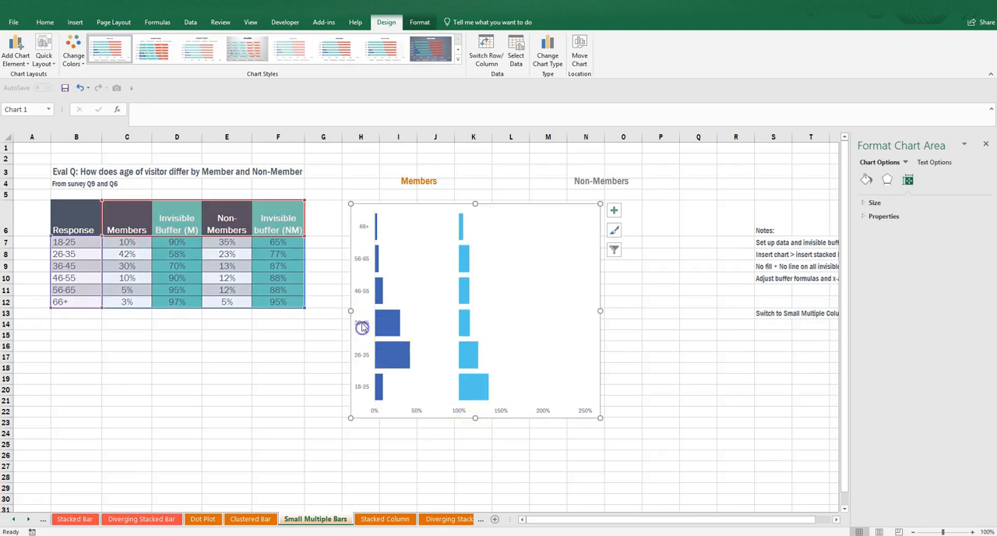
# Put the age categories on the chart's vertical axis in reverse order.
pyautogui.click(362, 327)
pyautogui.click(931, 180)
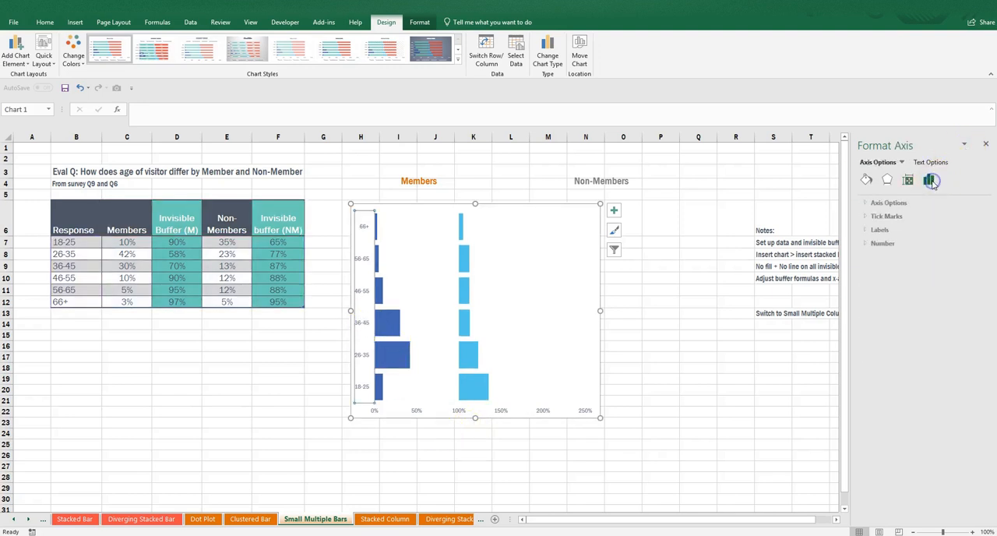
pyautogui.click(882, 202)
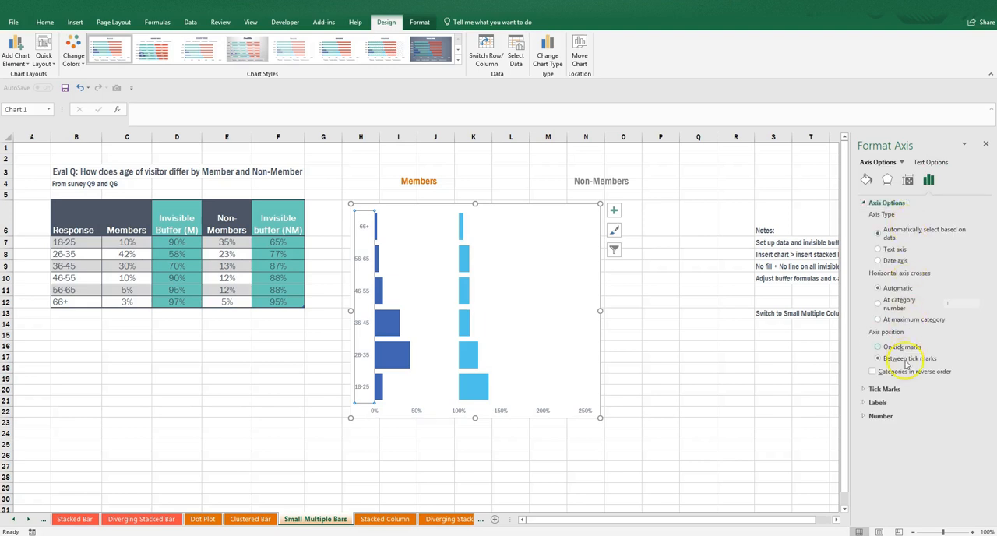
pyautogui.click(874, 372)
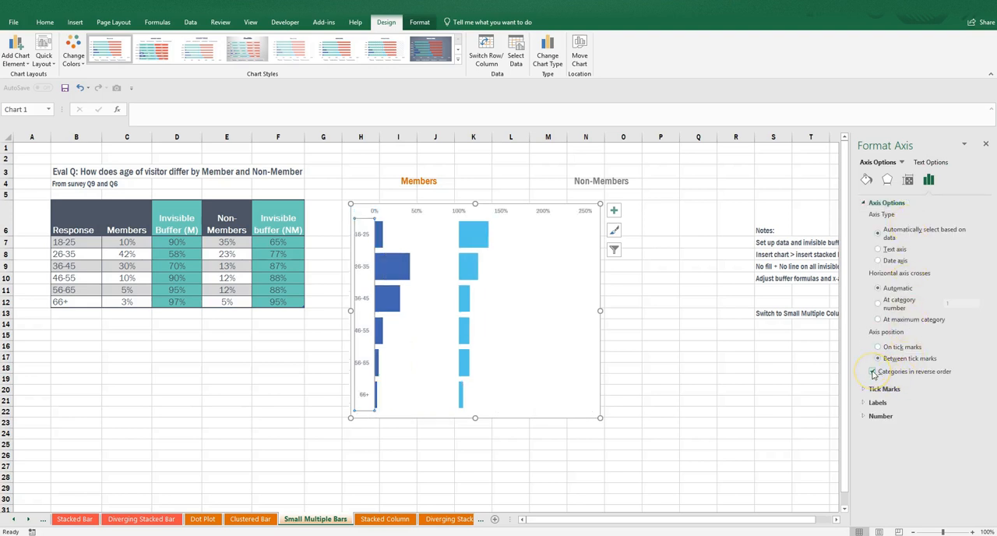
pyautogui.click(589, 444)
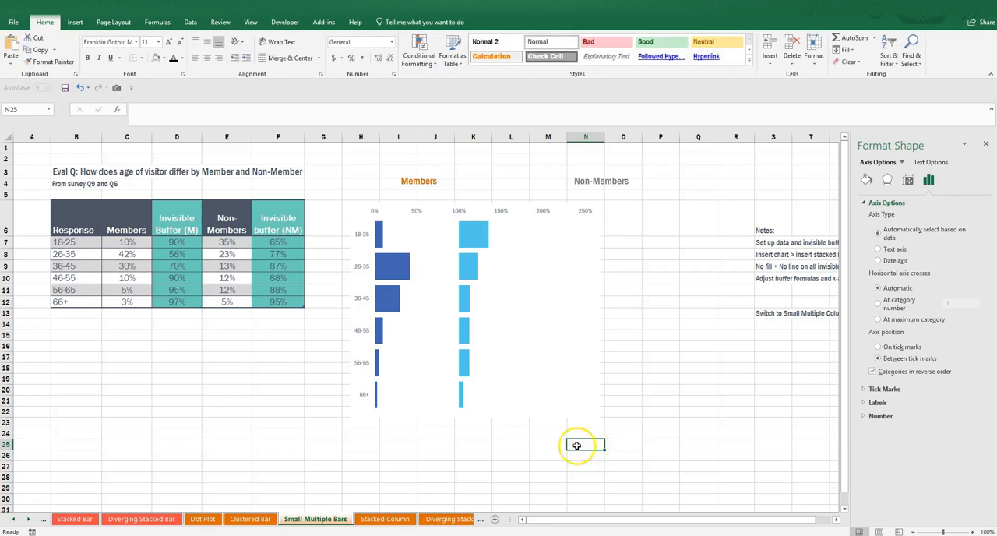
pyautogui.click(499, 211)
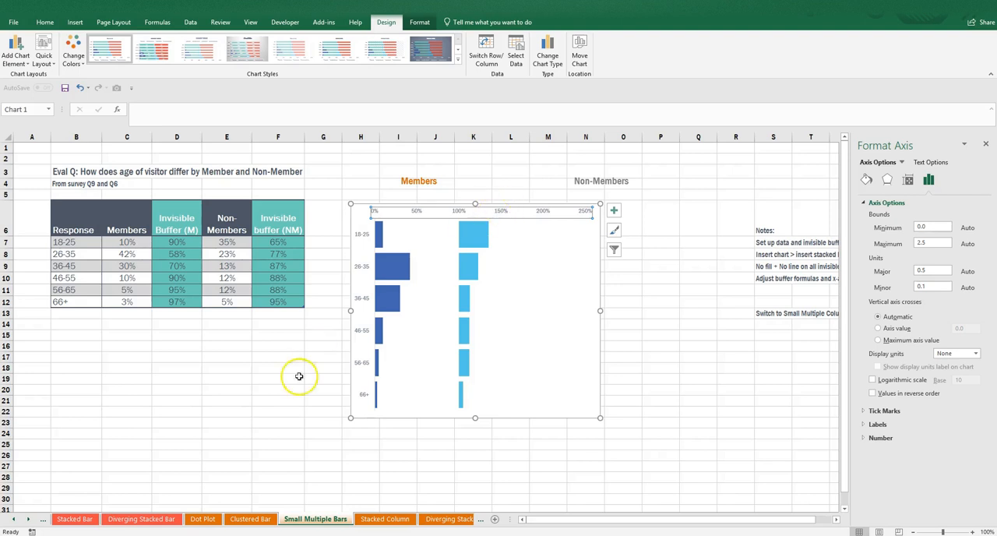
pyautogui.click(177, 243)
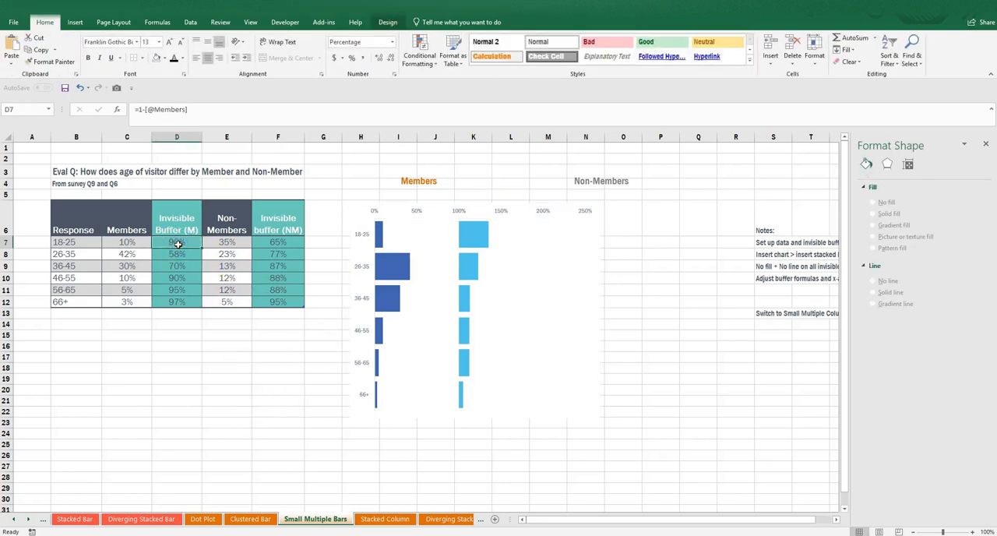
pyautogui.click(140, 109)
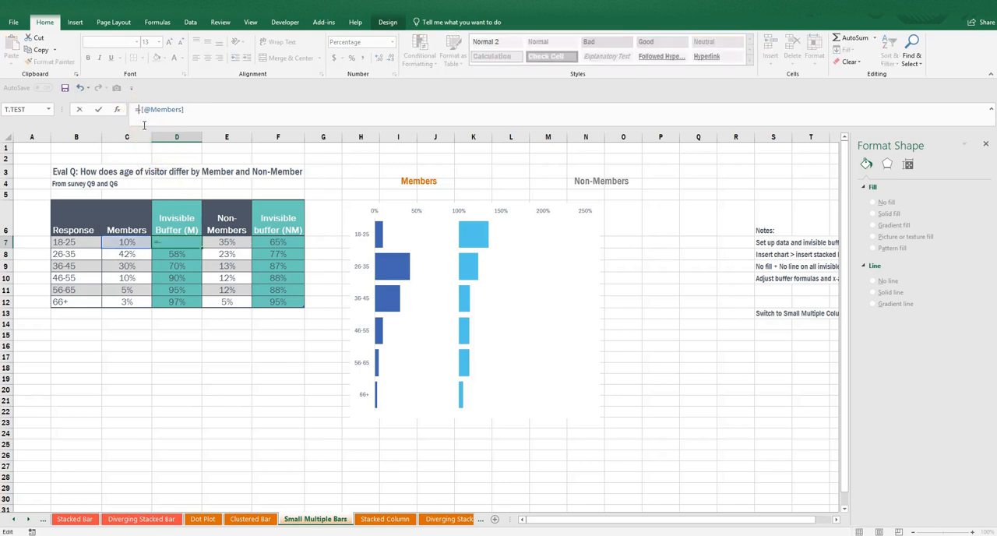
pyautogui.write('0.5')
pyautogui.press('Return')
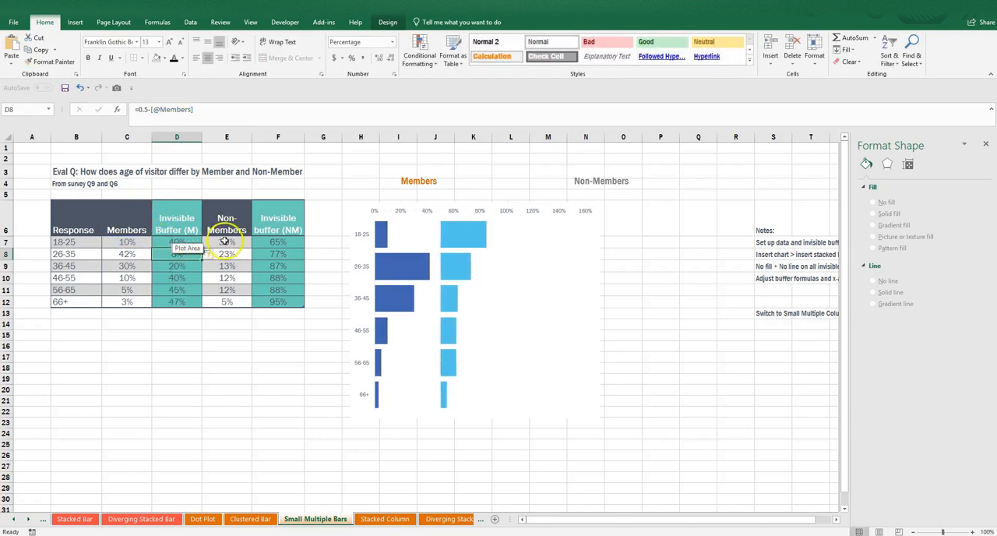
# Change the Invisible buffer (NM) column formula to =0.5-[@[Non-Members]].
pyautogui.click(273, 243)
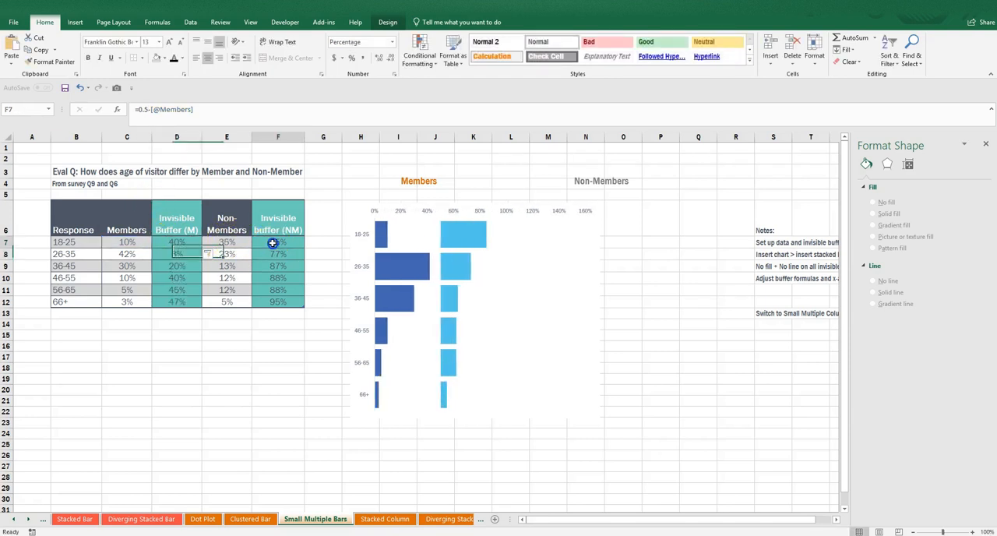
pyautogui.click(141, 109)
pyautogui.press('BackSpace')
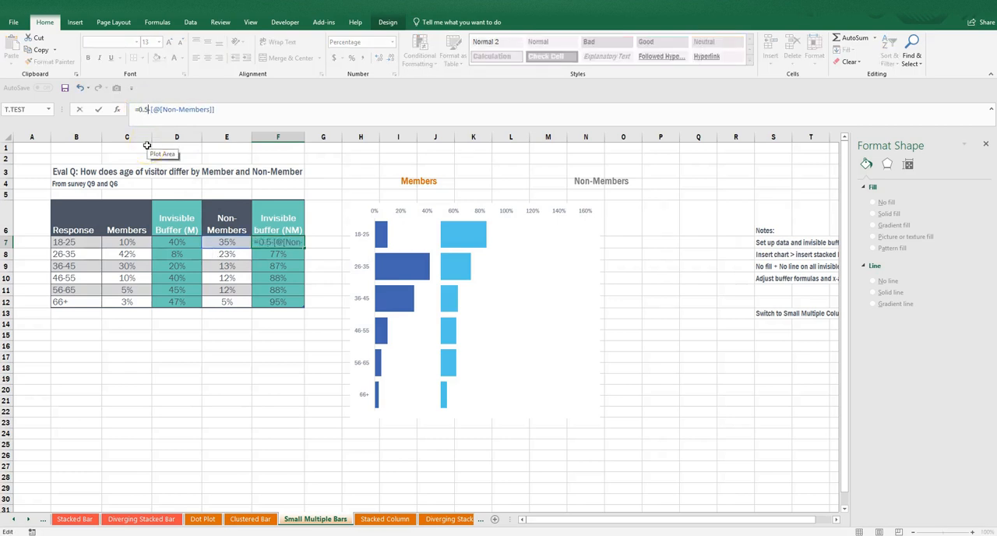
pyautogui.press('Return')
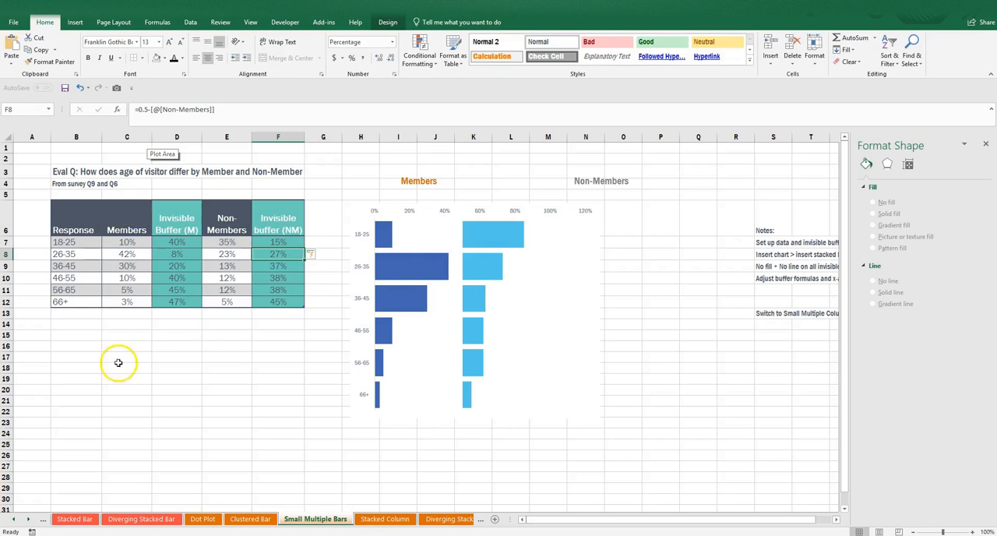
# Set the maximum bound of the chart's percentage axis to 1.0 and delete that axis from the chart.
pyautogui.click(555, 213)
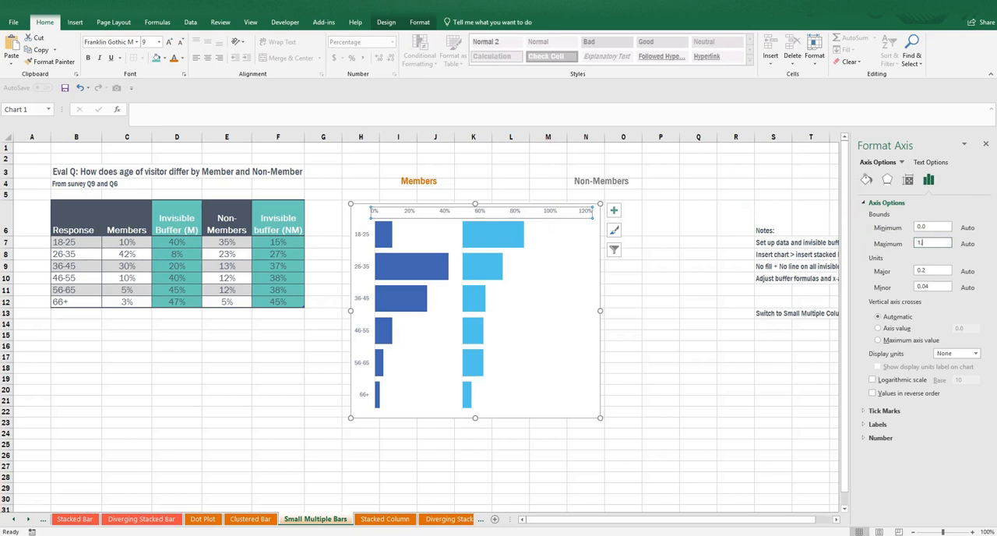
pyautogui.press('Return')
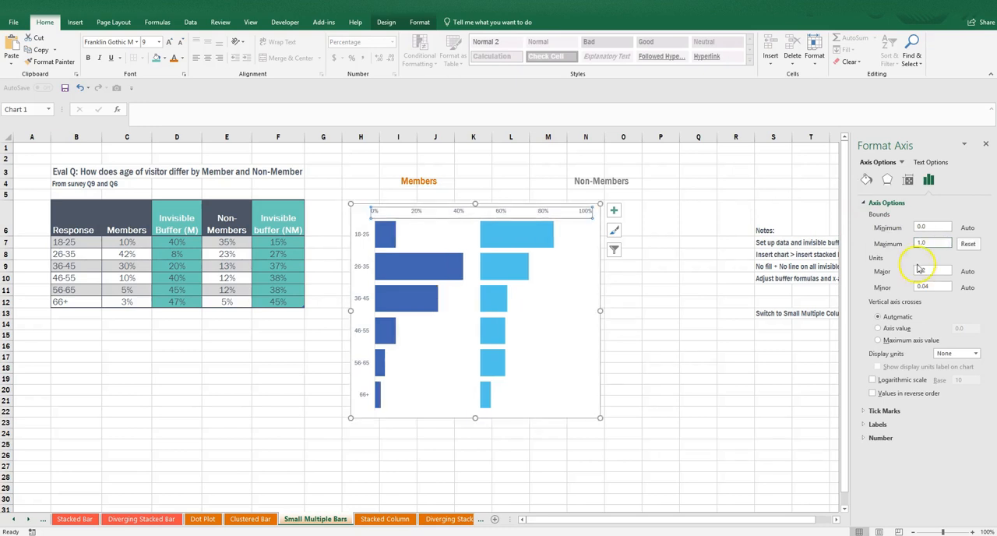
pyautogui.click(710, 435)
pyautogui.click(587, 218)
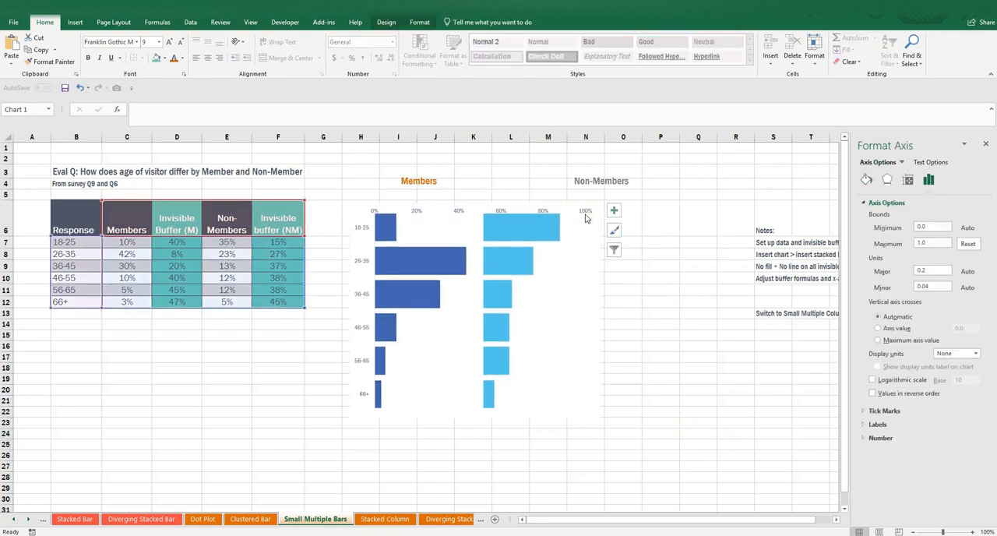
# Set the font size of the age category labels on the vertical axis to 12.
pyautogui.click(361, 234)
pyautogui.click(150, 42)
pyautogui.write('12')
pyautogui.press('Return')
pyautogui.click(292, 424)
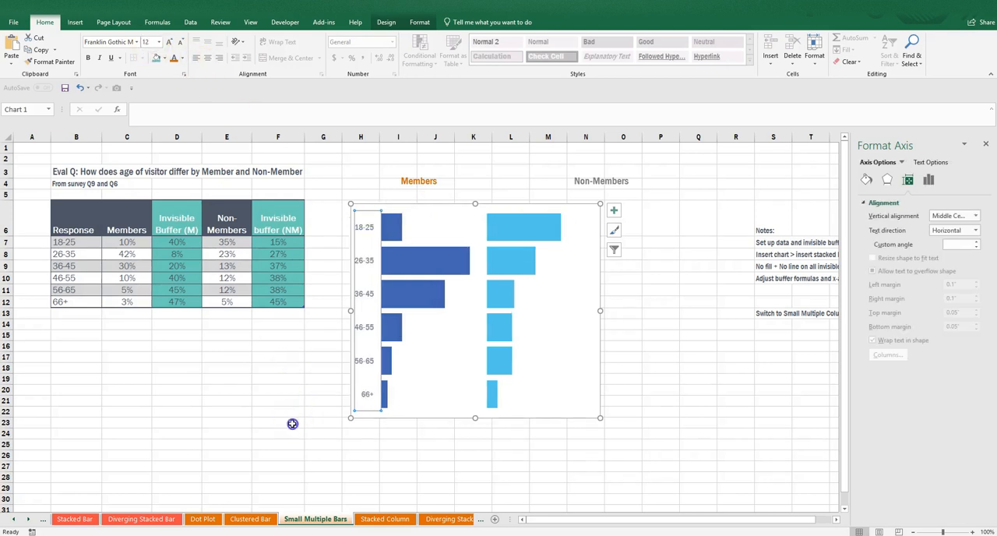
# Fill the Members bars with the orange theme shade that matches the Members heading.
pyautogui.click(391, 226)
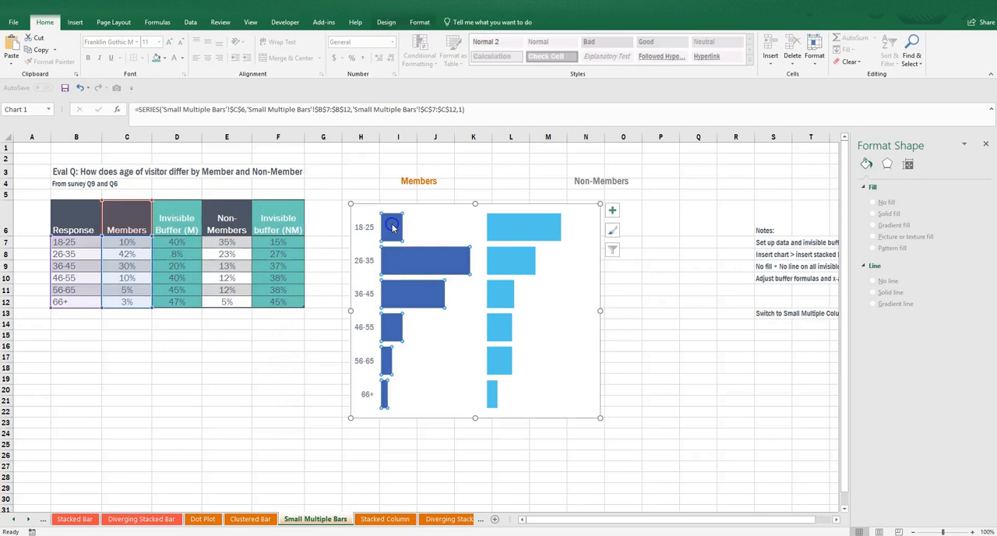
pyautogui.click(867, 180)
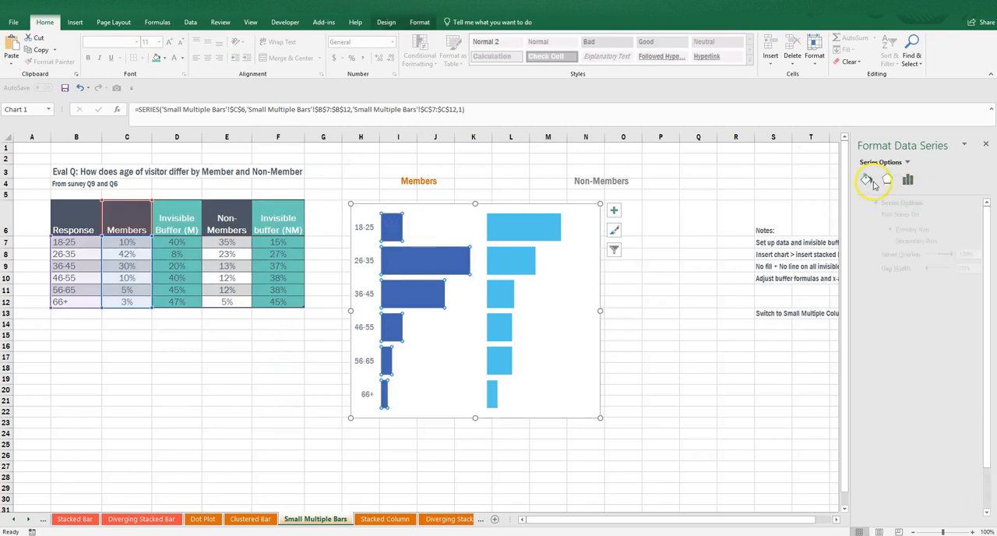
pyautogui.click(968, 308)
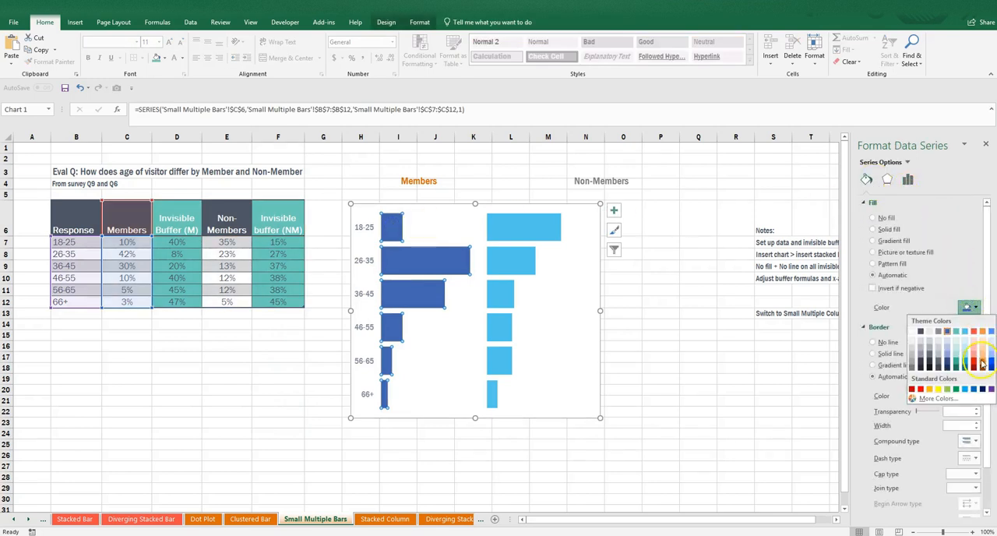
pyautogui.click(984, 368)
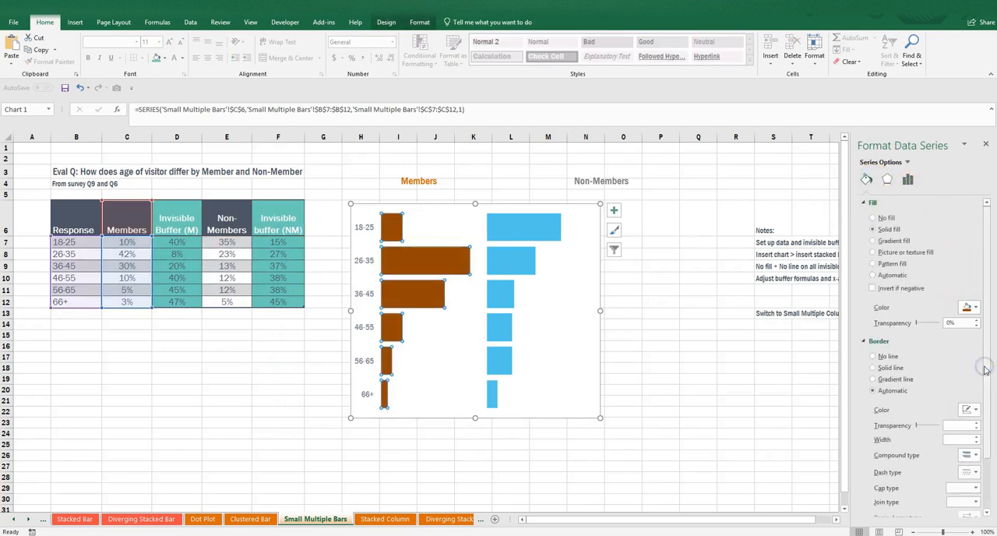
pyautogui.click(968, 309)
pyautogui.click(983, 366)
# Add data labels to the Non-Members bars.
pyautogui.click(538, 223)
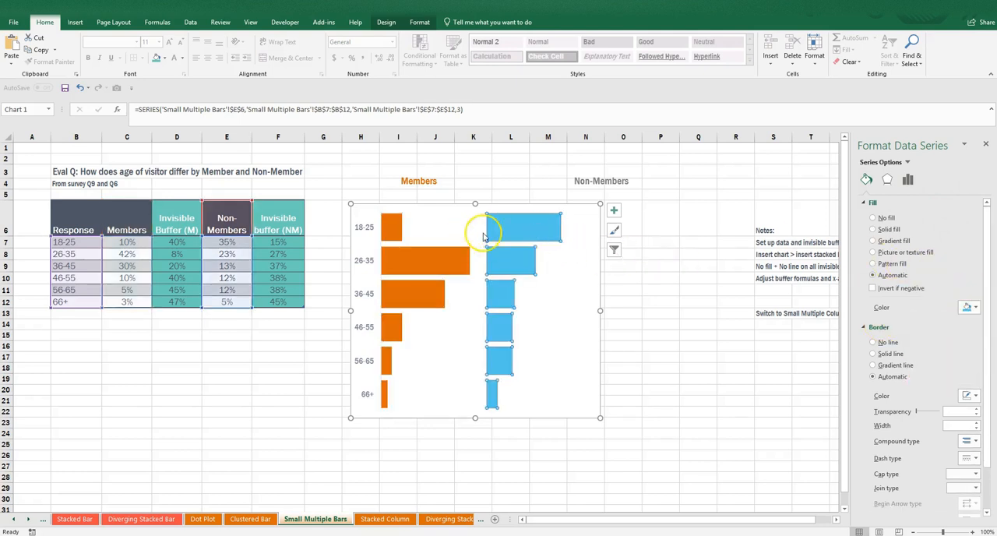
pyautogui.rightClick(532, 233)
pyautogui.click(556, 304)
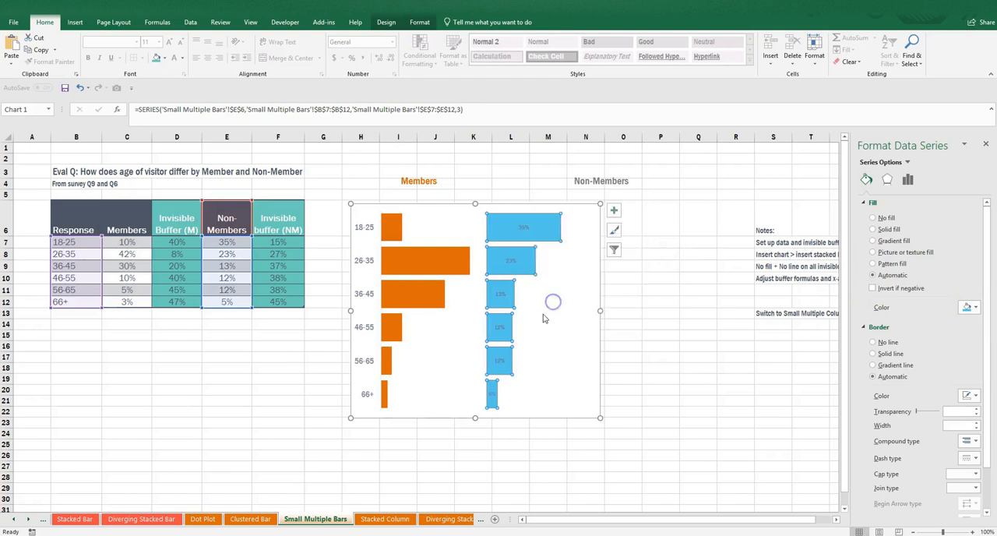
# Format the Non-Members data labels in white at the Inside End position and center the label of the 66+ bar.
pyautogui.click(519, 225)
pyautogui.click(521, 227)
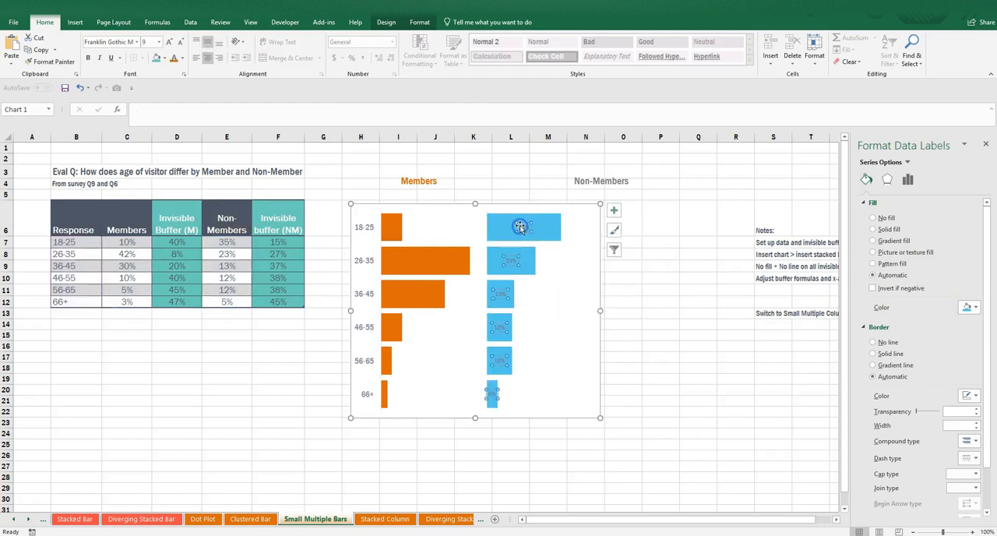
pyautogui.click(930, 180)
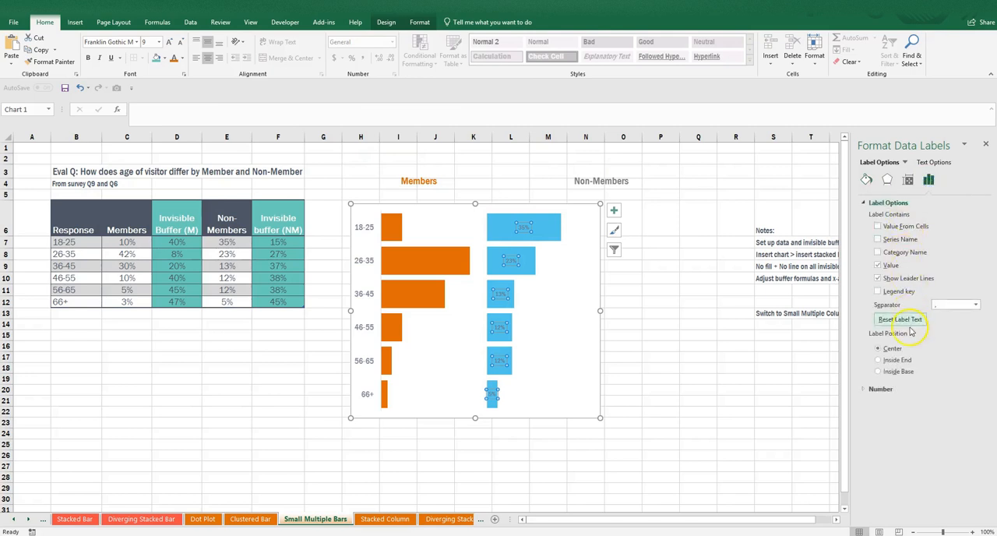
pyautogui.click(904, 362)
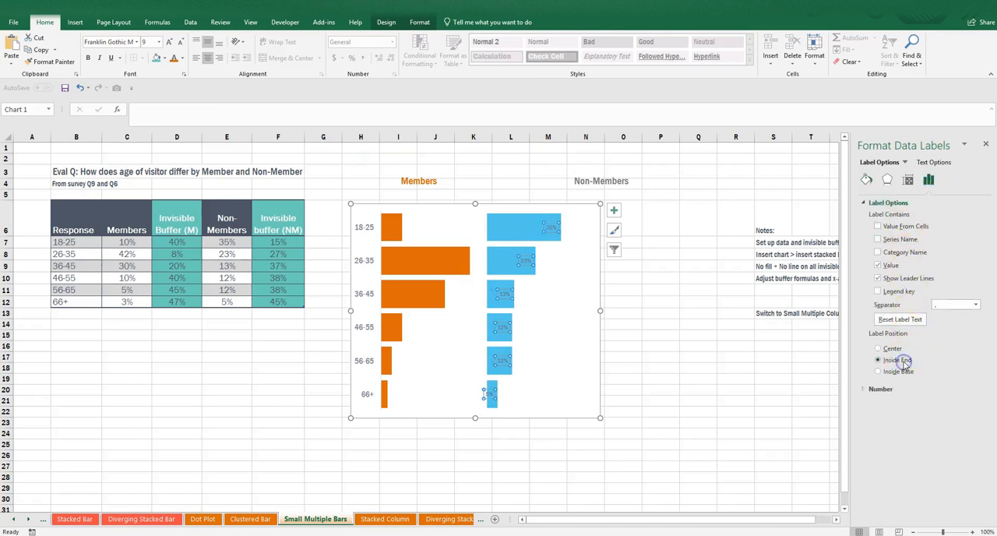
pyautogui.click(181, 59)
pyautogui.click(178, 95)
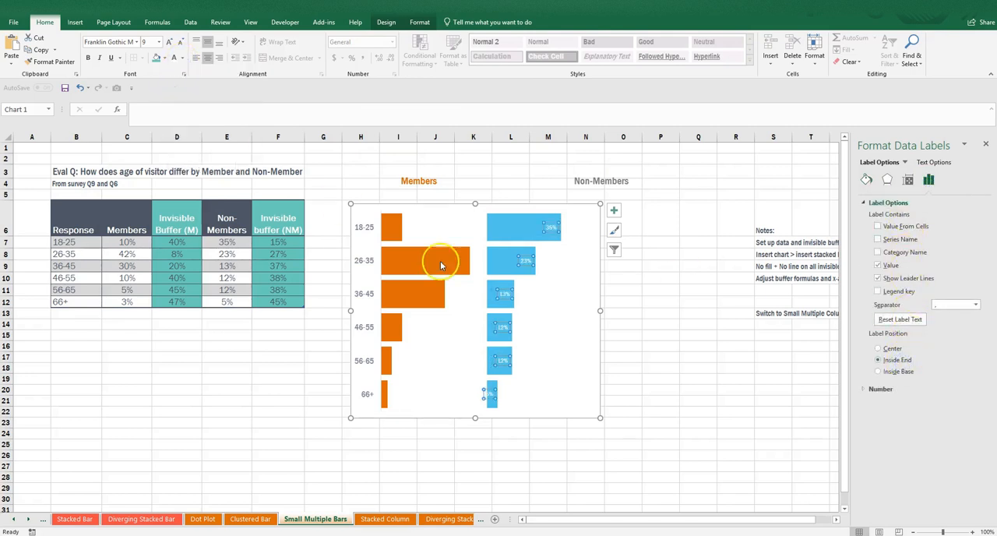
pyautogui.click(489, 395)
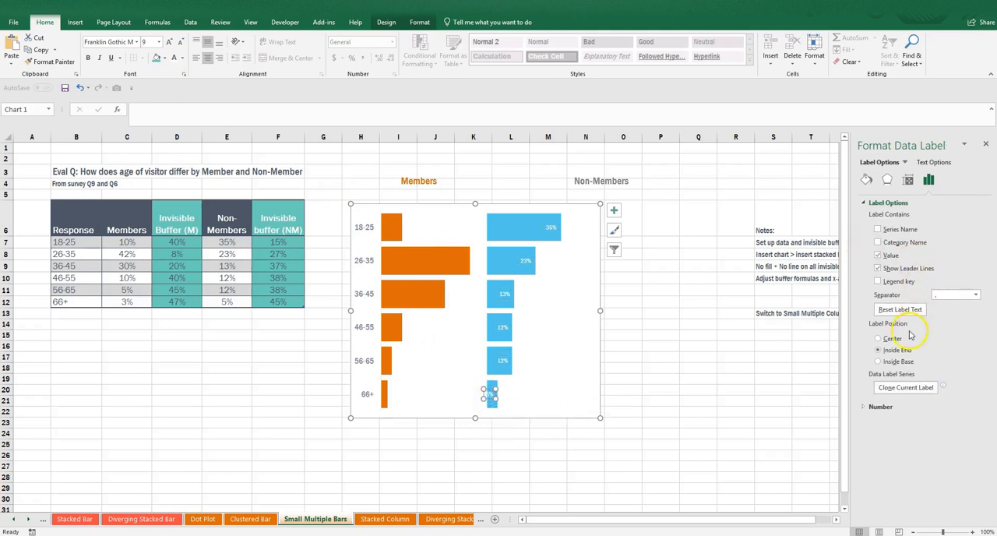
# Add data labels to the Members bars.
pyautogui.click(387, 222)
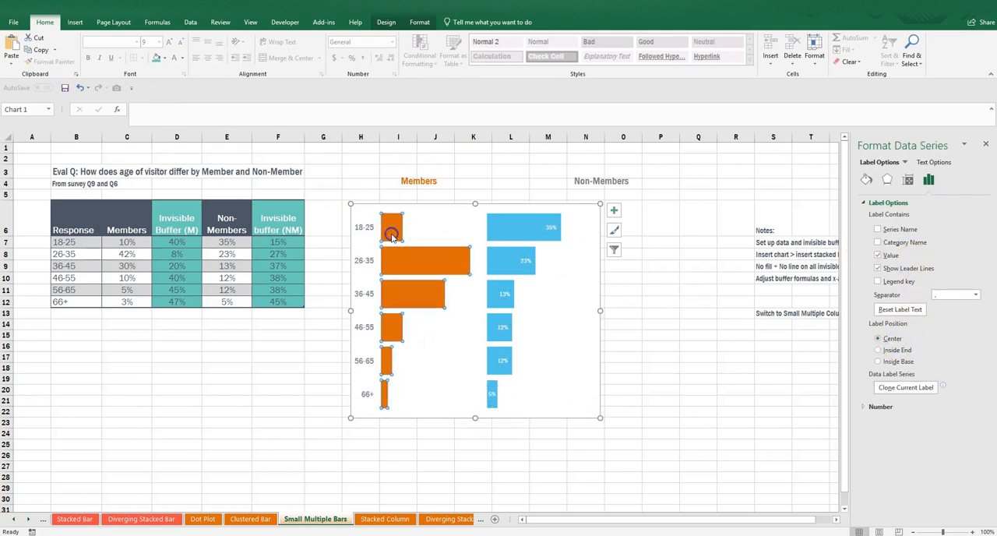
pyautogui.rightClick(388, 228)
pyautogui.click(426, 306)
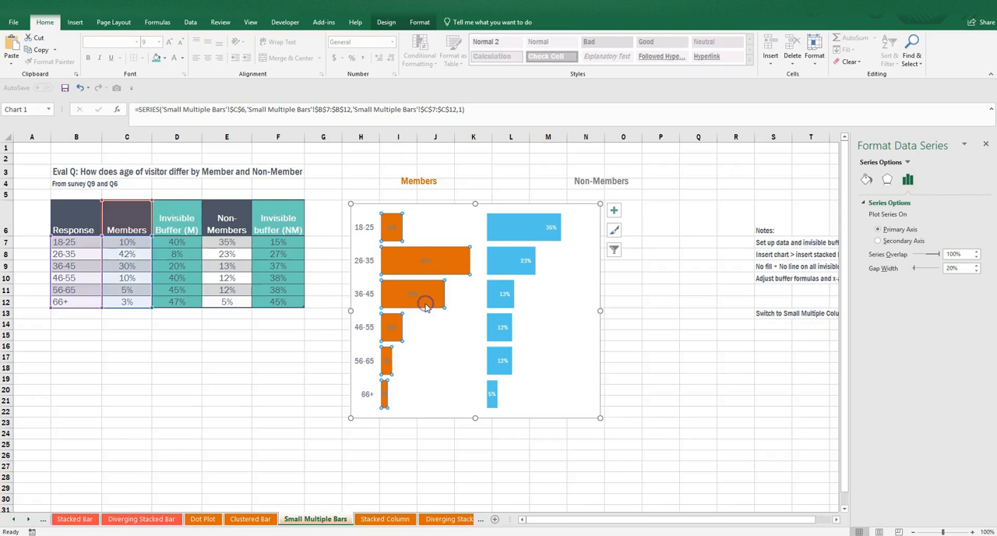
# Format the Members data labels in white at the Inside End position and center the label of the 56-65 bar.
pyautogui.click(392, 226)
pyautogui.click(175, 58)
pyautogui.click(928, 181)
pyautogui.click(904, 360)
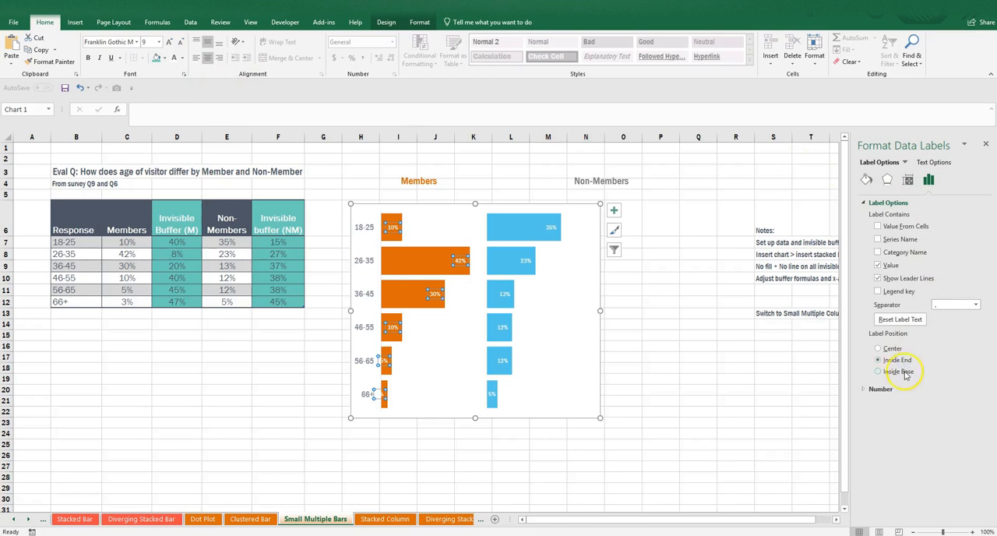
pyautogui.click(383, 361)
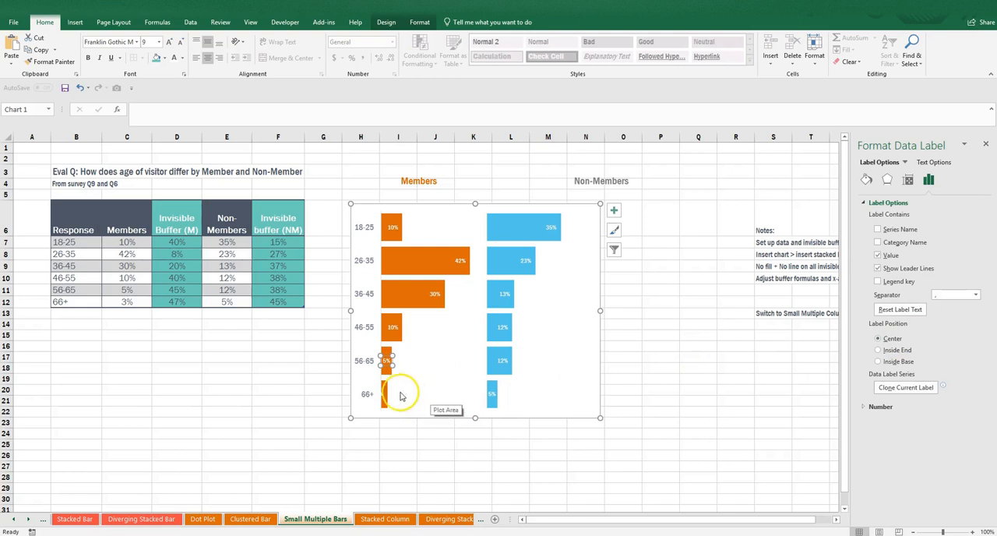
# Move the 66+ Members label just outside the end of its bar and color its text with a darker orange theme shade.
pyautogui.click(380, 393)
pyautogui.click(884, 362)
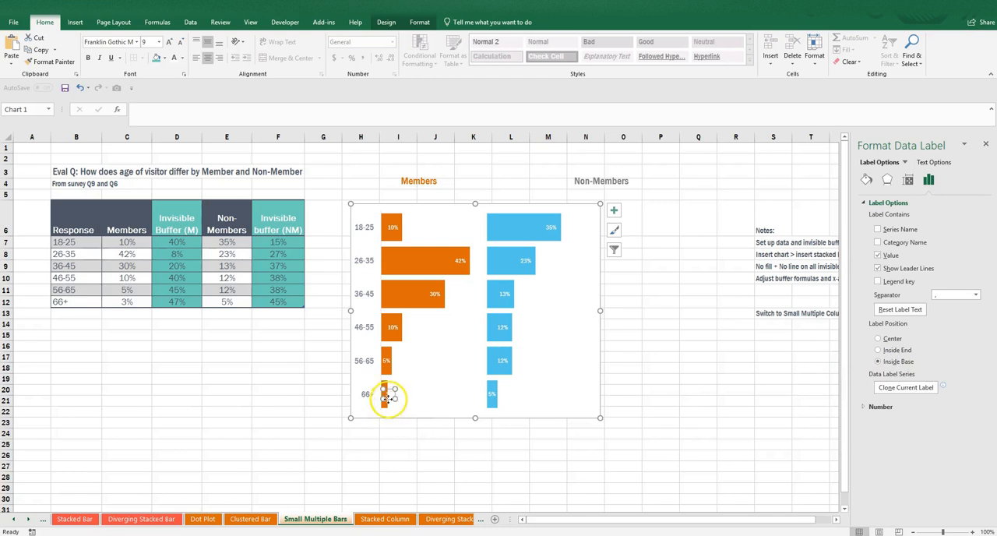
pyautogui.click(209, 59)
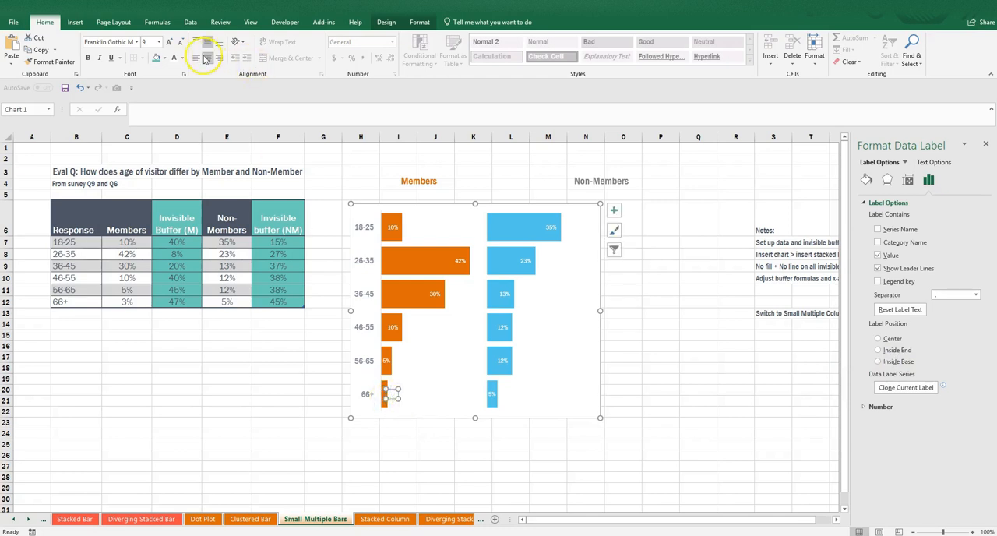
pyautogui.click(184, 59)
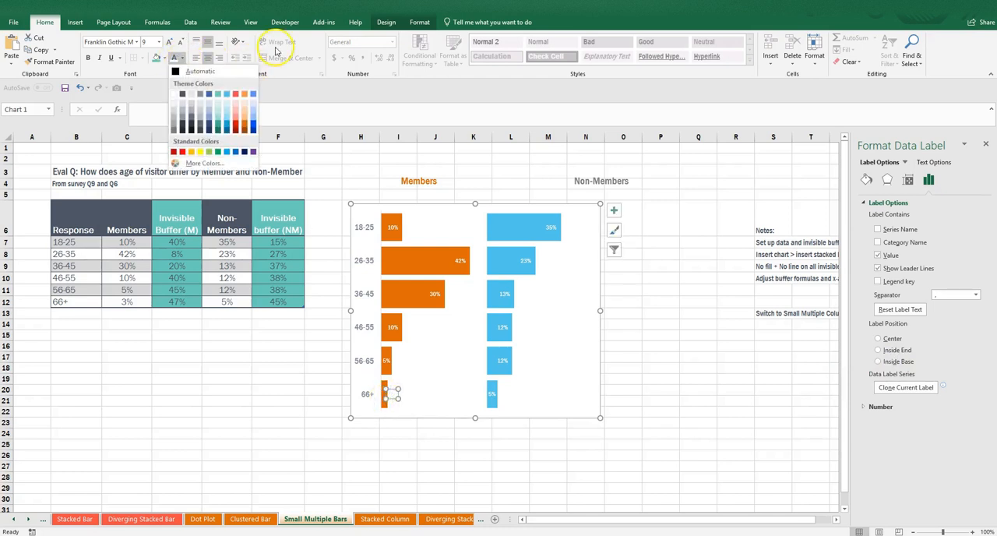
pyautogui.click(244, 94)
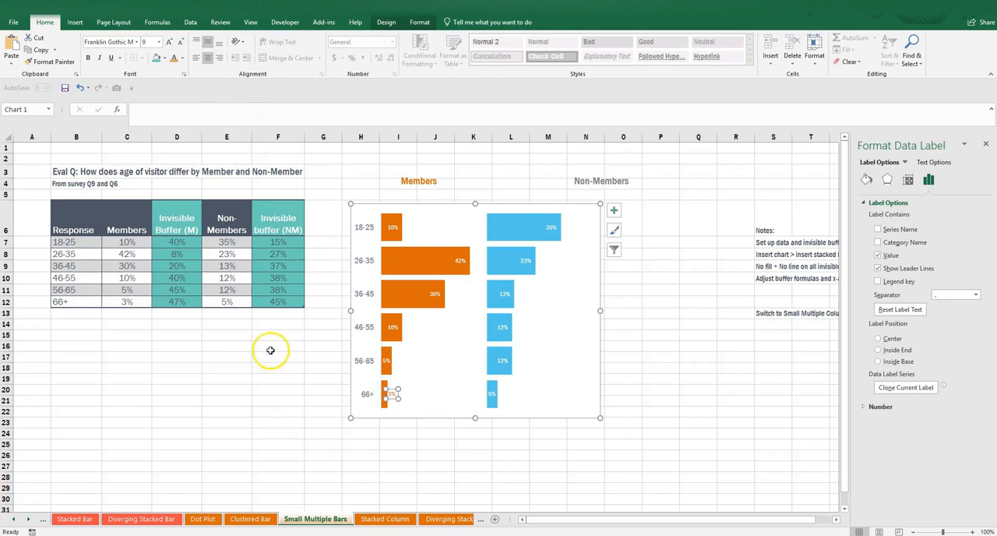
pyautogui.click(184, 59)
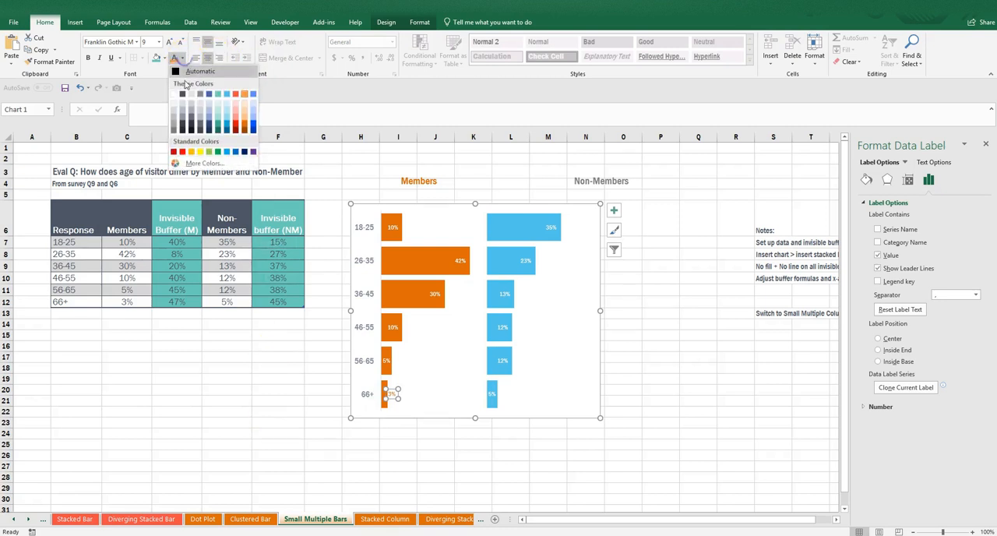
pyautogui.click(244, 127)
pyautogui.click(370, 469)
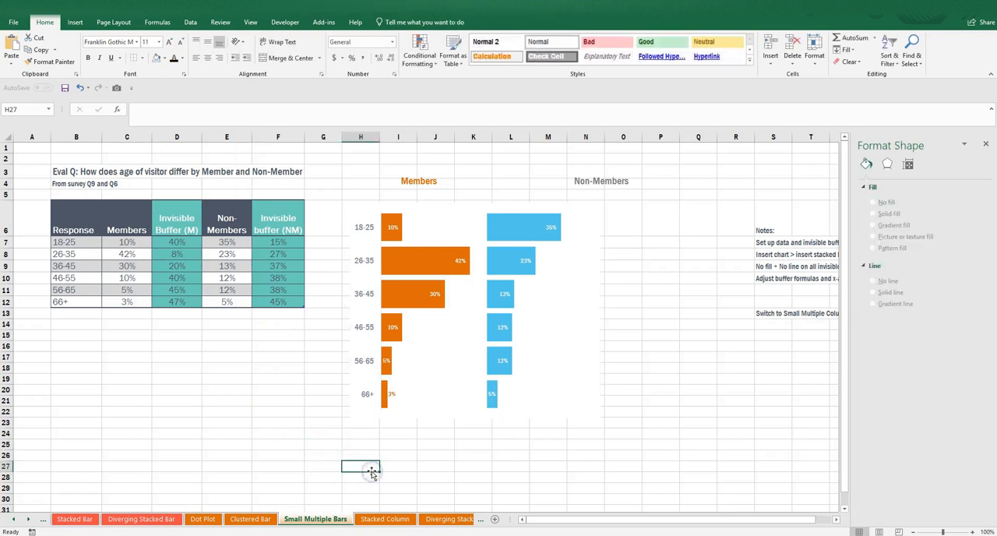
# Shrink the plot area from its upper edge to leave room for headings inside the chart.
pyautogui.click(452, 224)
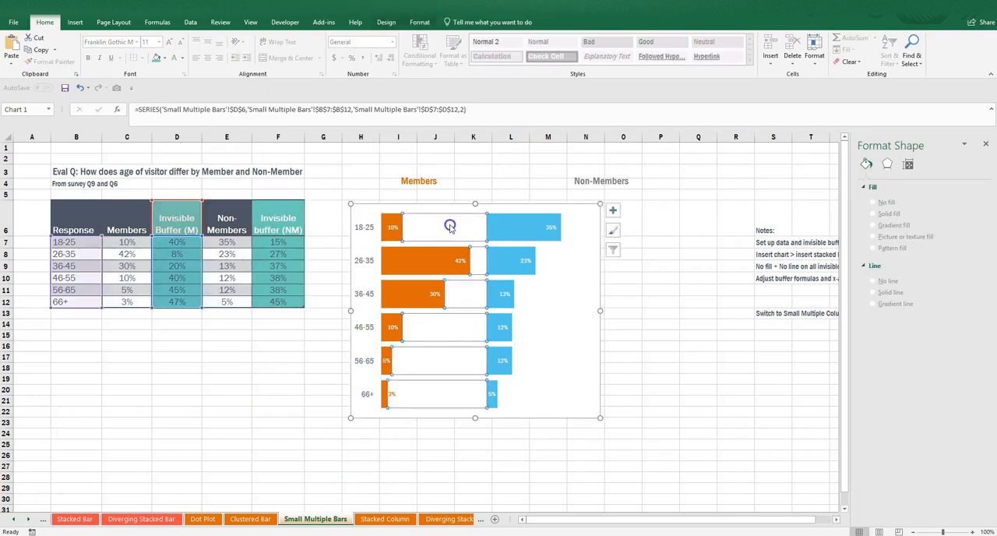
pyautogui.click(551, 327)
pyautogui.click(490, 278)
pyautogui.click(484, 232)
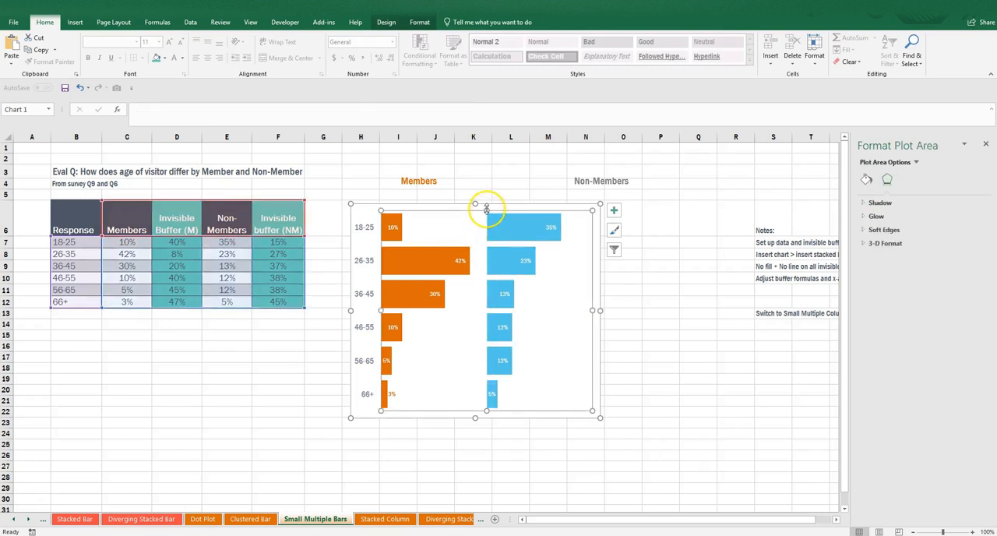
pyautogui.moveTo(487, 235); pyautogui.dragTo(482, 232)
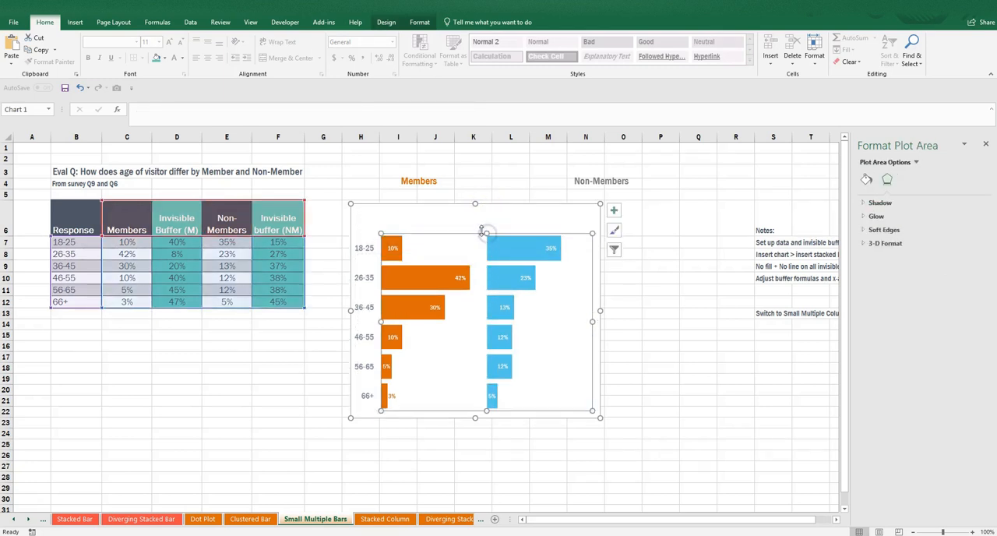
# Bring the grouped Members and Non-Members headings to the front and move them onto the empty space above the bars.
pyautogui.click(431, 182)
pyautogui.click(452, 169)
pyautogui.rightClick(455, 168)
pyautogui.click(518, 243)
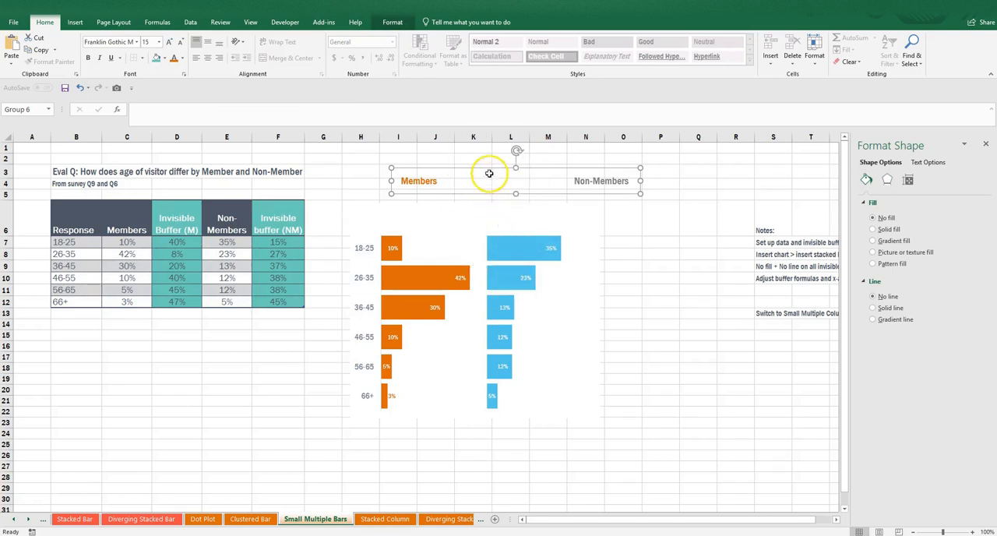
pyautogui.moveTo(489, 170); pyautogui.dragTo(467, 211)
# Position the Non-Members and Members headings individually so each lines up with the start of its own set of bars.
pyautogui.click(570, 226)
pyautogui.moveTo(547, 233); pyautogui.dragTo(498, 235)
pyautogui.click(397, 224)
pyautogui.moveTo(405, 235); pyautogui.dragTo(406, 233)
# Color the Non-Members heading text with a darker blue theme shade to match its bars.
pyautogui.keyDown('shift'); pyautogui.click(516, 227); pyautogui.keyUp('shift')
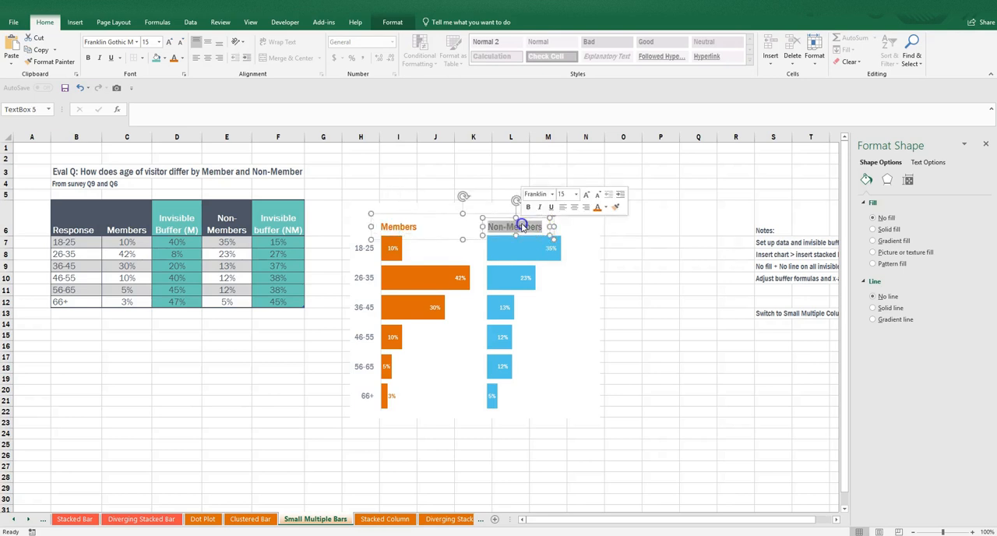
pyautogui.click(607, 207)
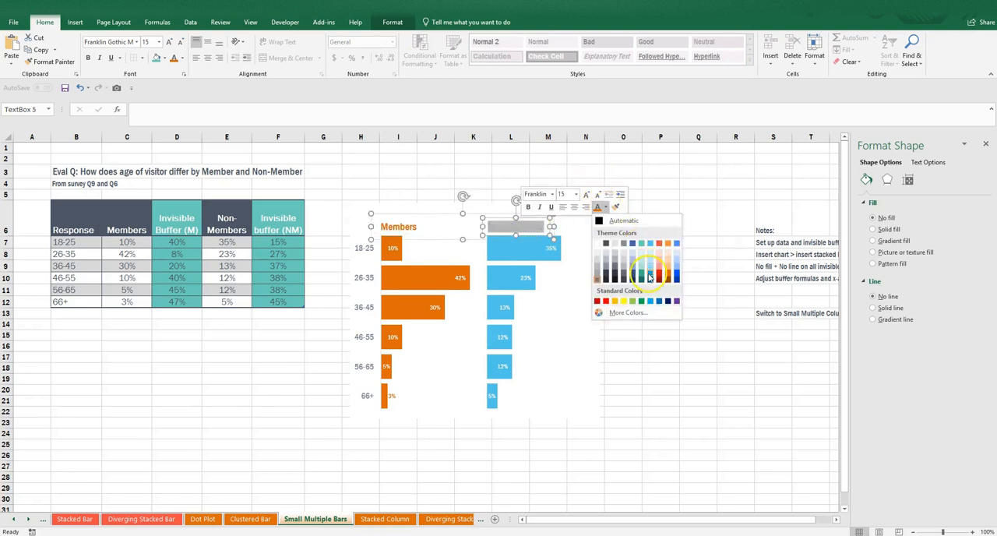
pyautogui.click(650, 277)
pyautogui.click(650, 392)
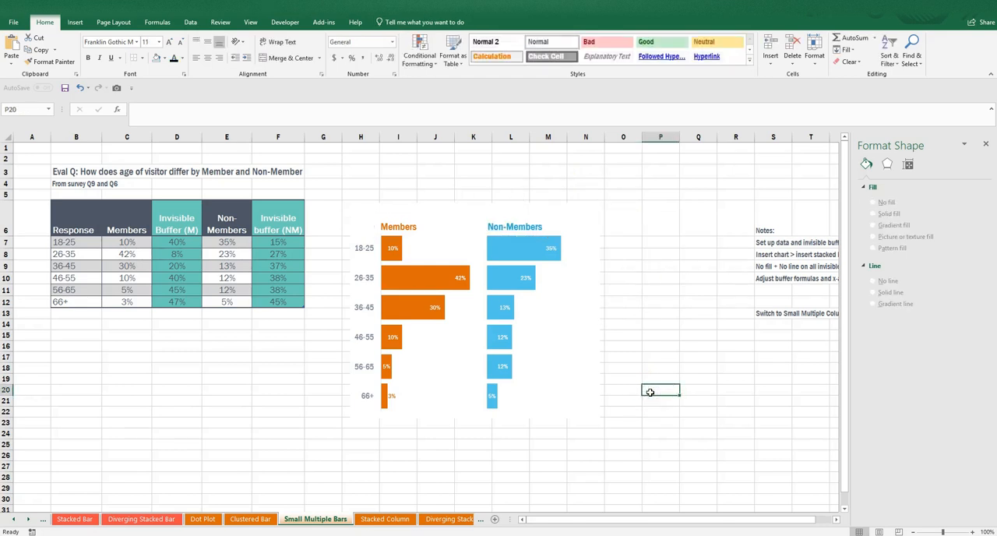
# Copy the finished bar chart and paste the duplicate below it at cell H25.
pyautogui.click(351, 233)
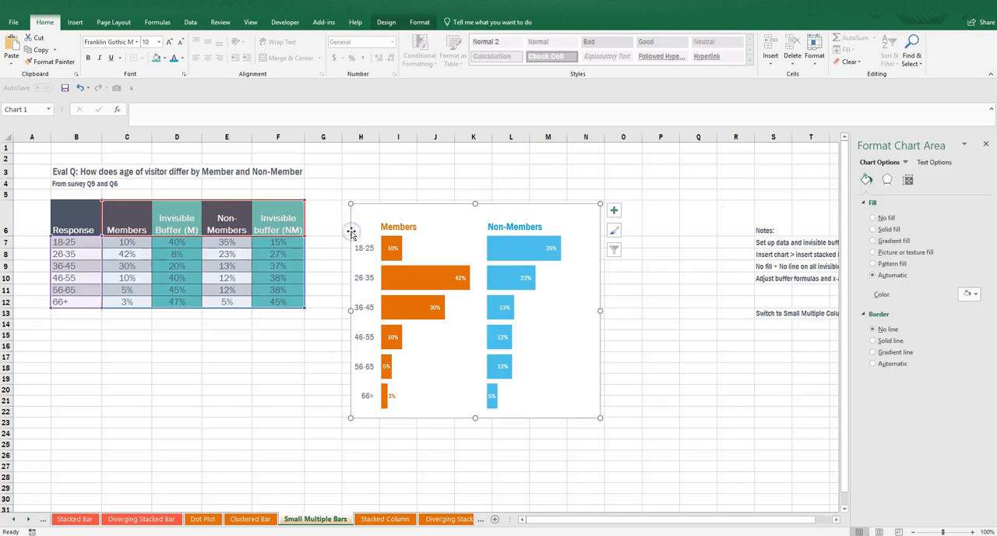
pyautogui.rightClick(352, 231)
pyautogui.click(370, 254)
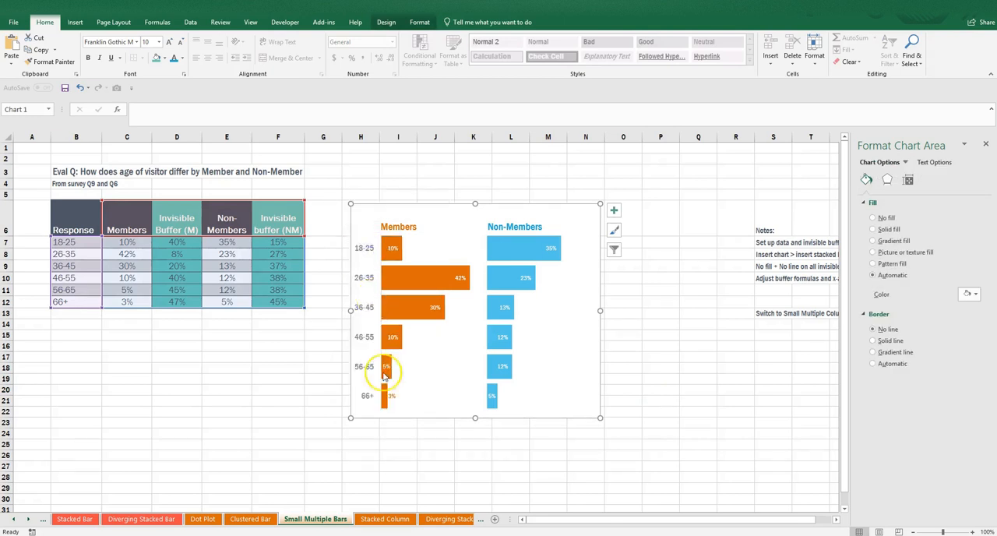
pyautogui.click(369, 436)
pyautogui.rightClick(368, 440)
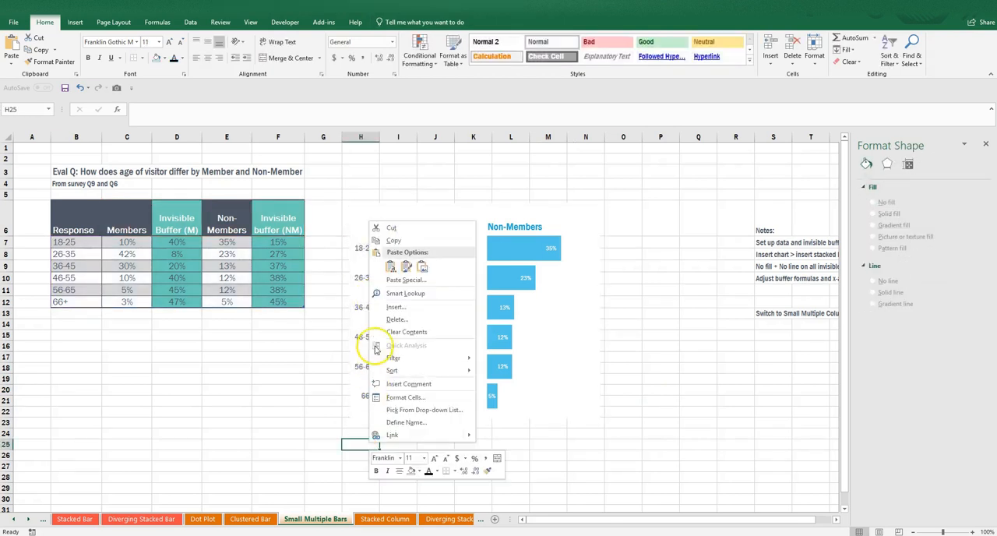
pyautogui.click(390, 267)
pyautogui.scroll(-4, 285, 353)
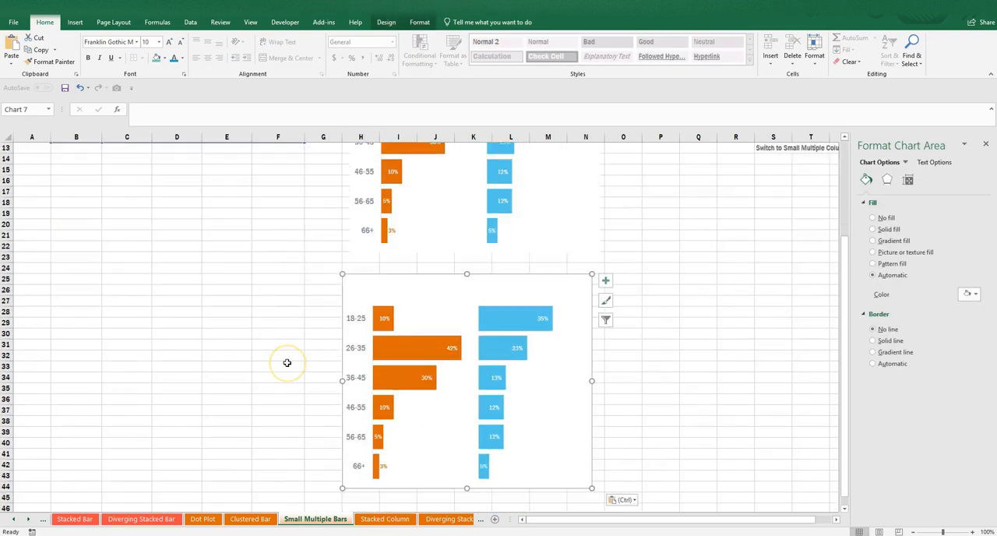
# Change the duplicated chart's type to Stacked Column and widen the chart to about the end of column O.
pyautogui.click(419, 21)
pyautogui.click(389, 23)
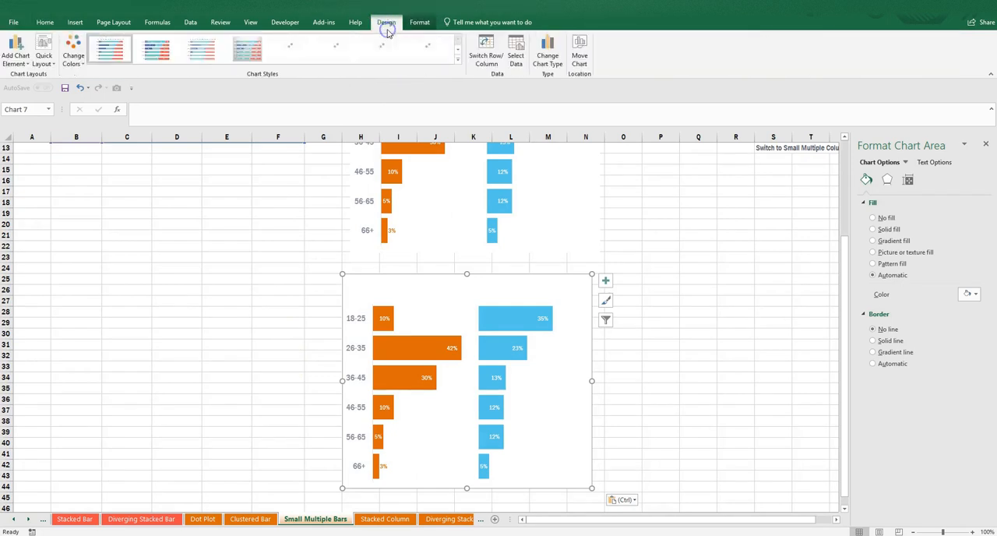
pyautogui.click(557, 62)
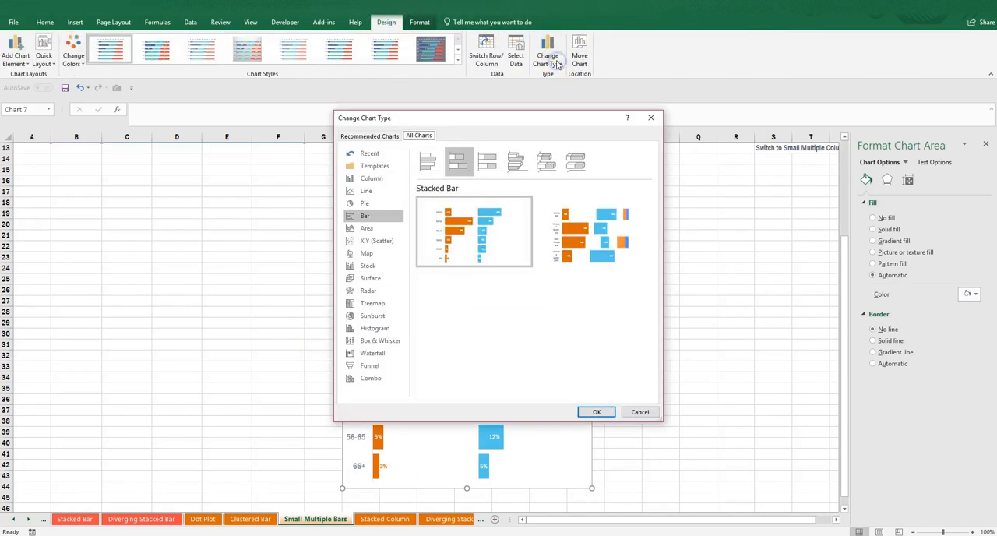
pyautogui.click(390, 178)
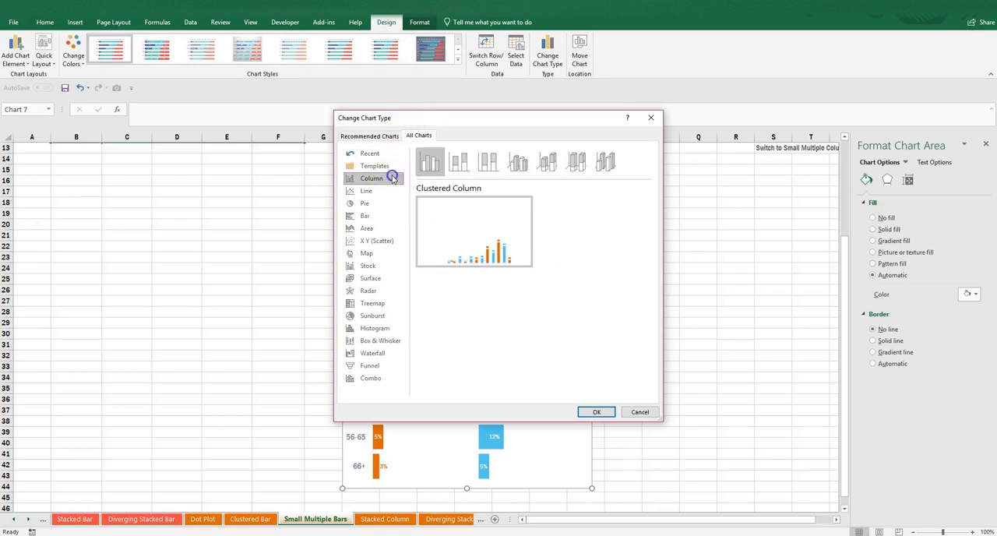
pyautogui.click(459, 162)
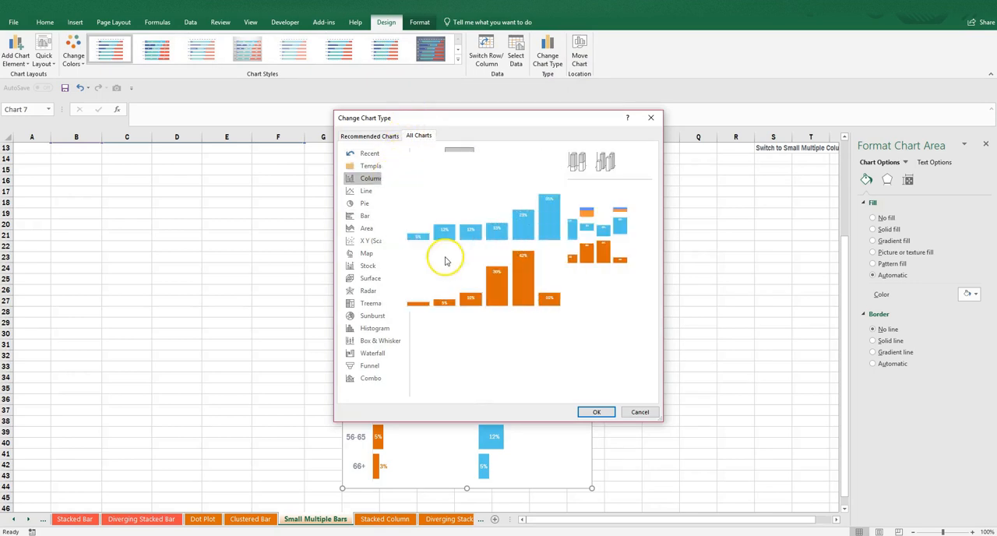
pyautogui.click(597, 413)
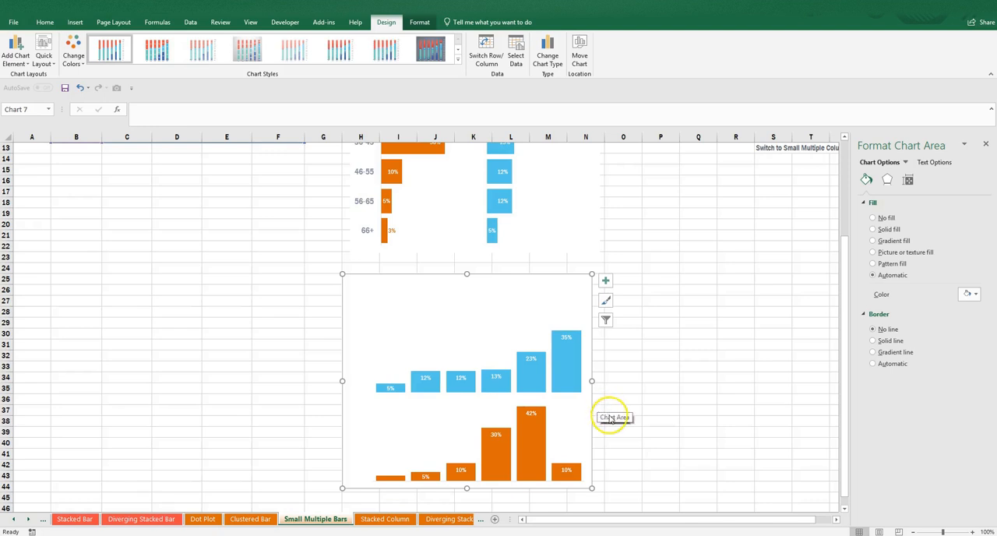
pyautogui.moveTo(590, 379); pyautogui.dragTo(644, 380)
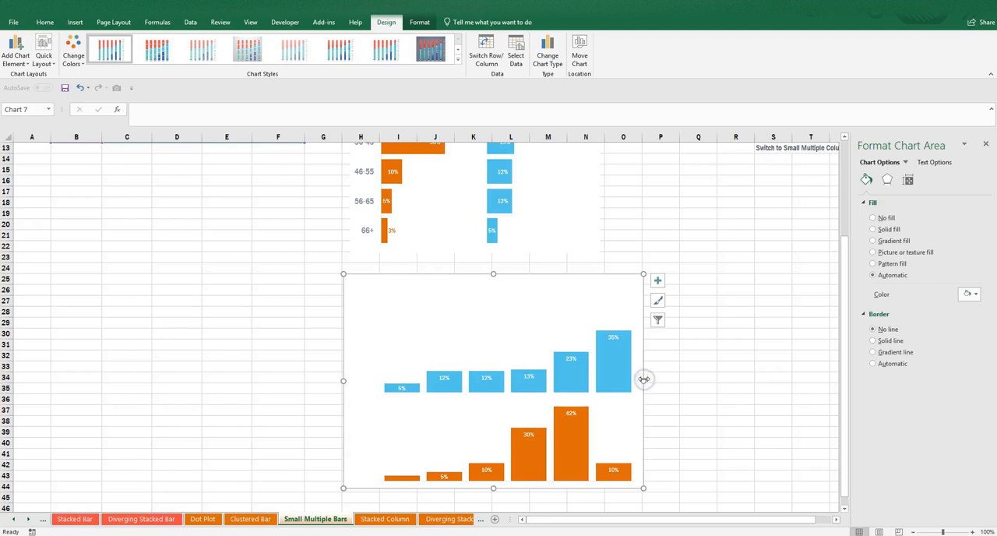
# Turn on the duplicated column chart's primary horizontal axis and open its axis formatting options.
pyautogui.click(15, 54)
pyautogui.moveTo(28, 81)
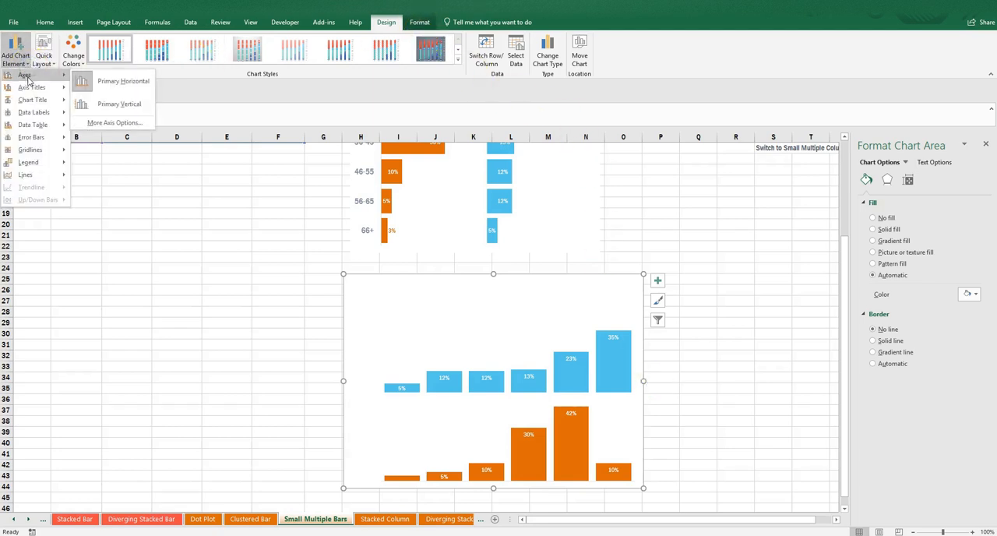
pyautogui.click(82, 82)
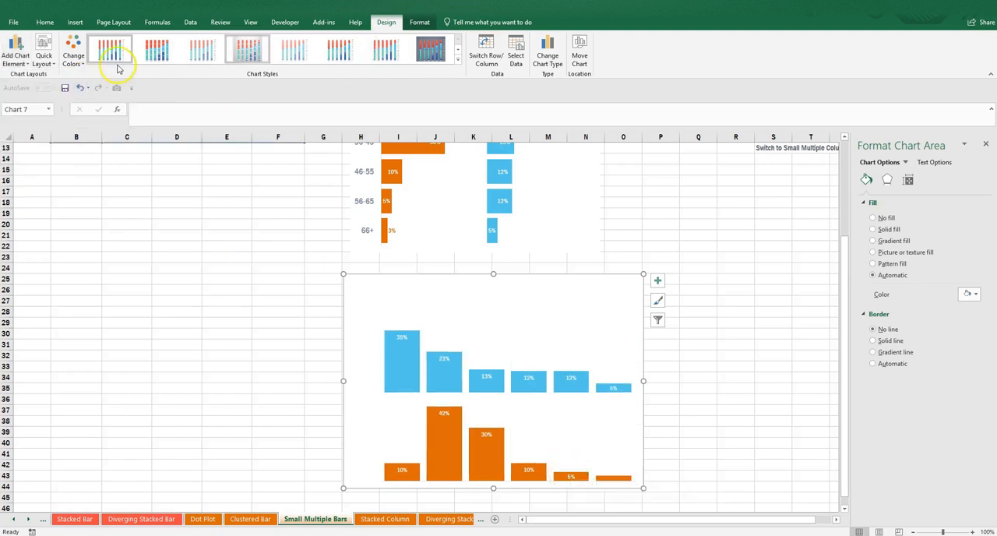
pyautogui.click(15, 53)
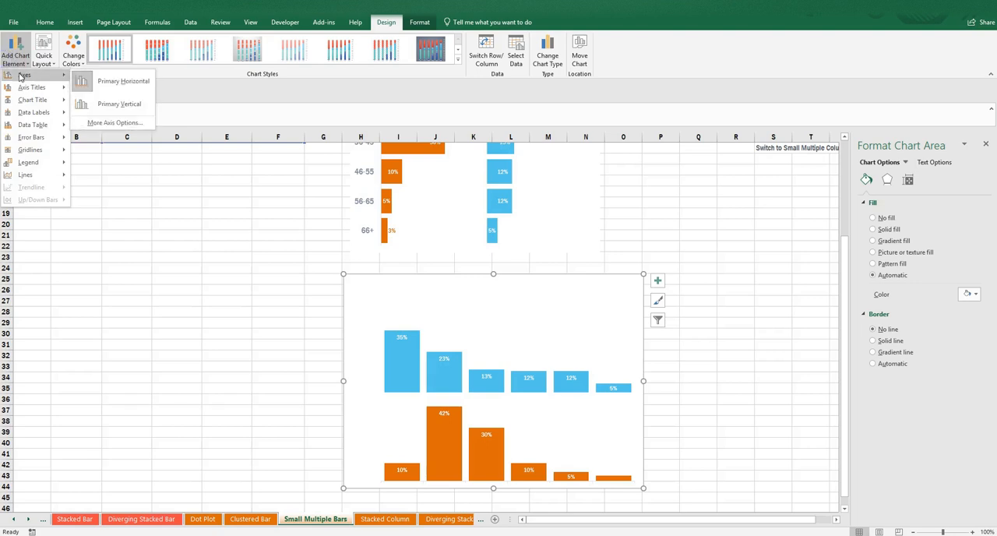
pyautogui.click(134, 123)
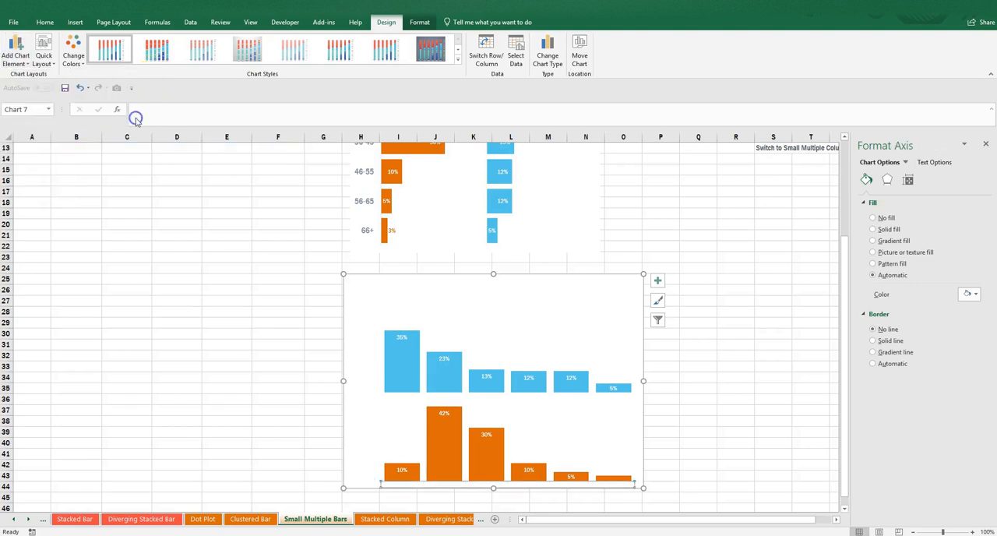
# Raise the bottom edge of the duplicated chart's plot area to make room for the age group labels, and deselect the chart.
pyautogui.click(902, 163)
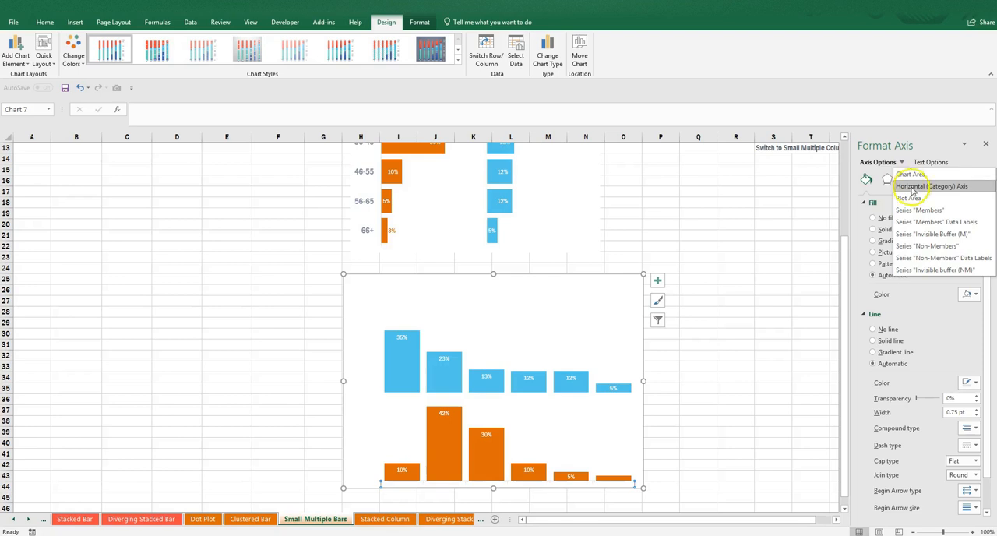
pyautogui.click(909, 198)
pyautogui.moveTo(507, 481); pyautogui.dragTo(511, 463)
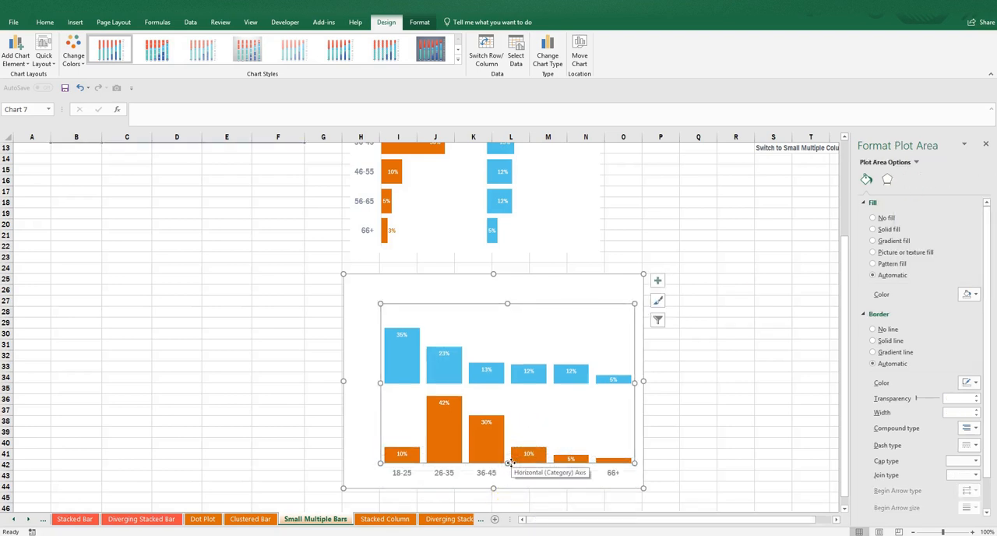
pyautogui.click(278, 412)
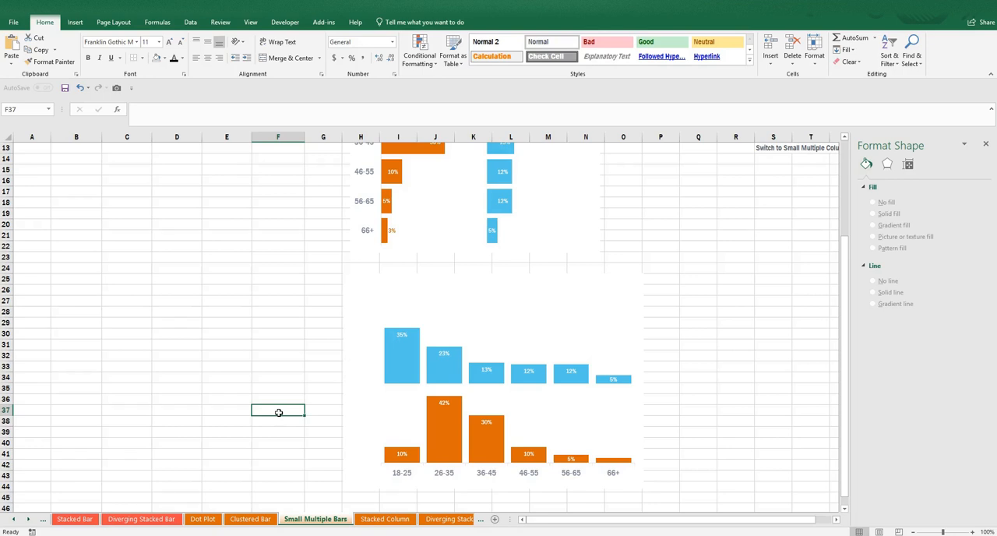
# Enter the text "Voila! :" in cell F33 beside the small multiple column chart.
pyautogui.click(281, 367)
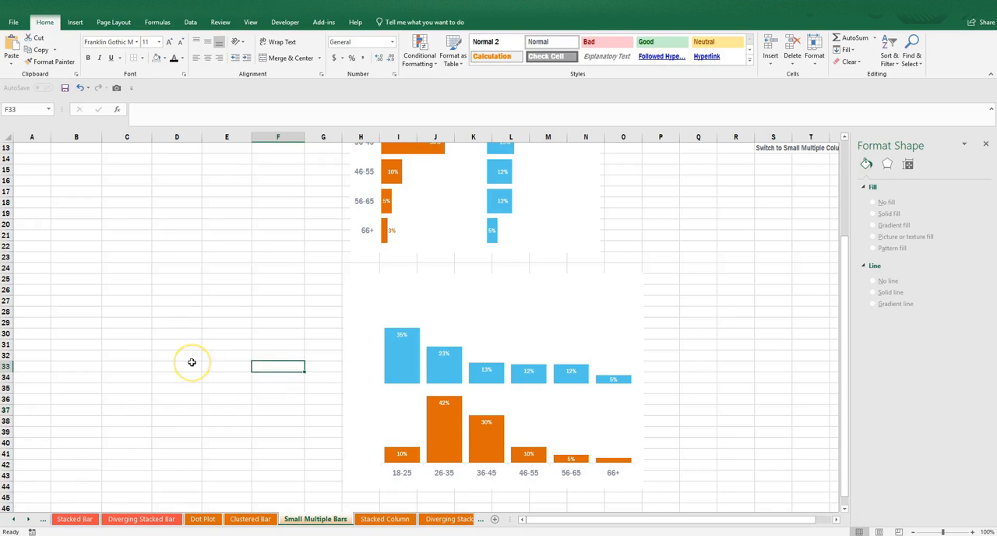
pyautogui.write('Voila! :')
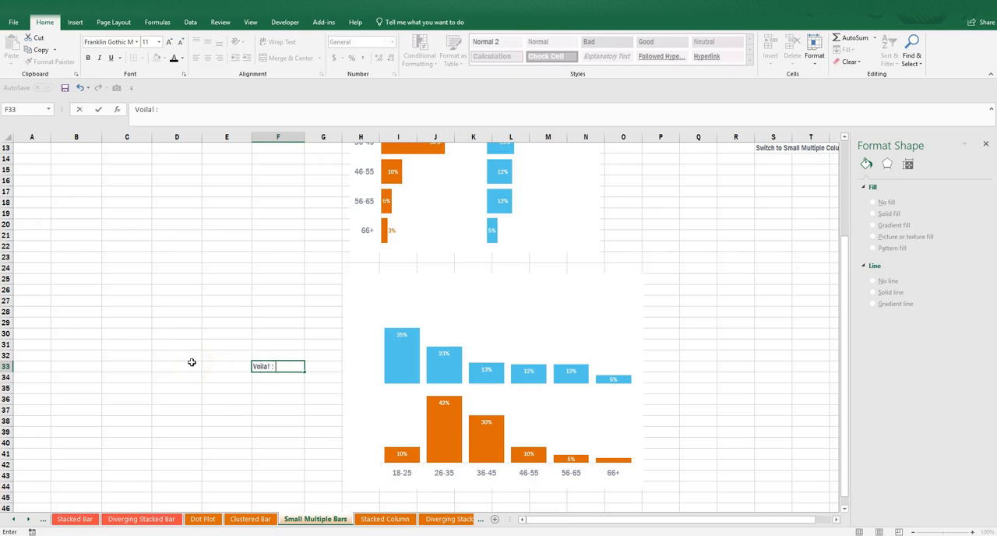